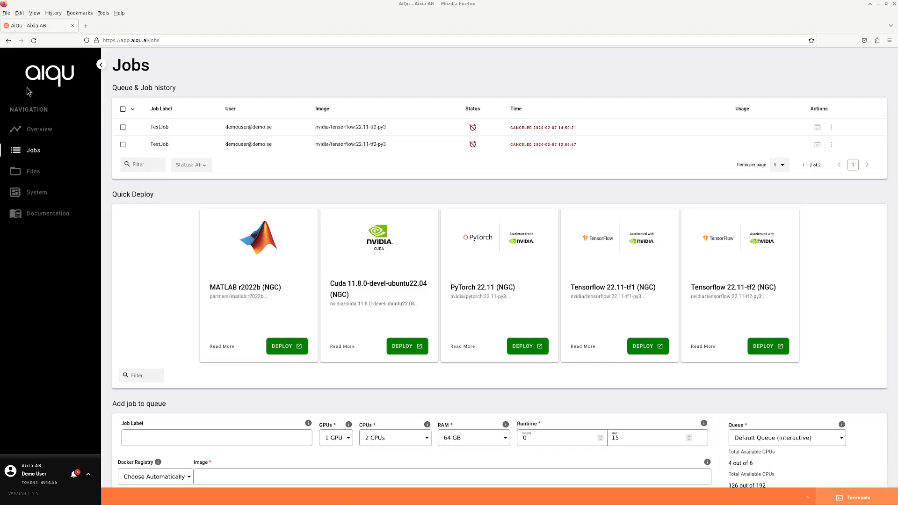
Scroll the Jobs page down until the blank Add job to queue form is fully visible.
scroll(336, 187, "down", 5)
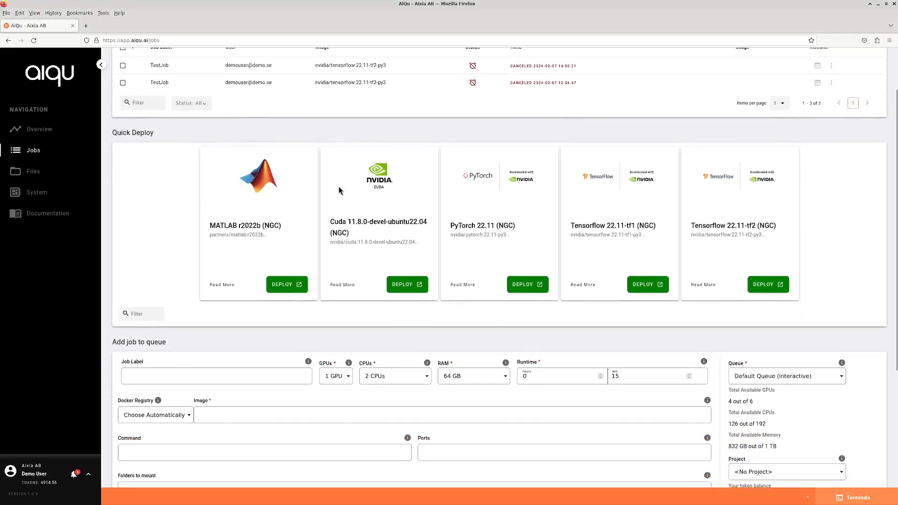
left_click_drag(113, 168, 176, 171)
left_click(190, 168)
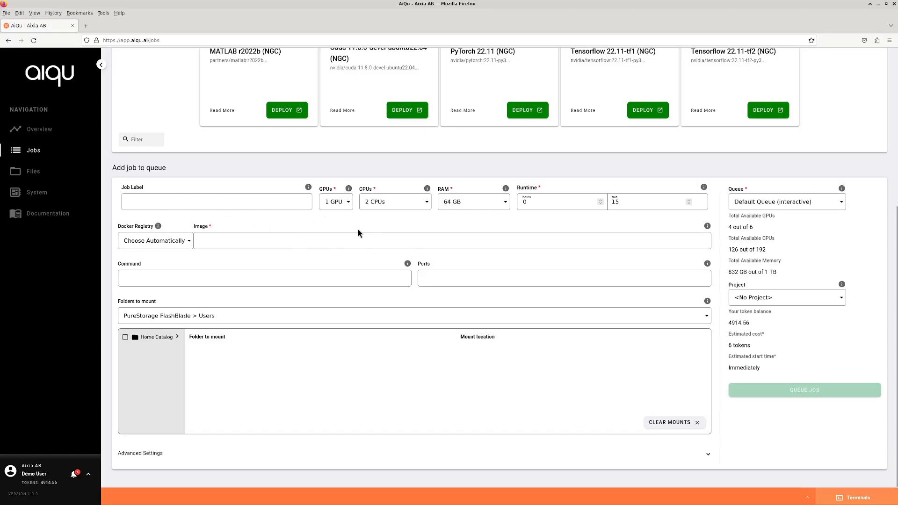
Enter 'Testjob' as the job label and check the available GPU counts.
left_click(162, 202)
type("Testjob")
left_click(341, 201)
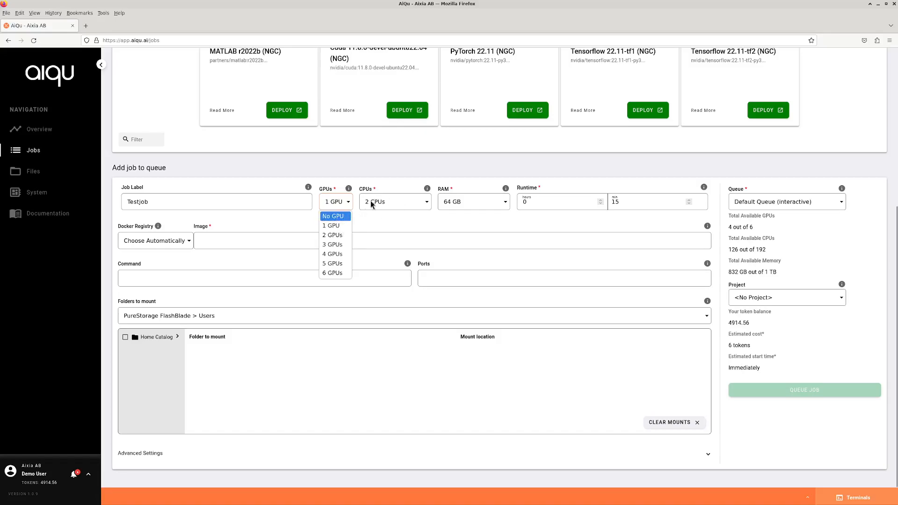
Leave GPUs at 1 and set CPUs and RAM to Automatically choose, estimated at 6 tokens.
left_click(338, 228)
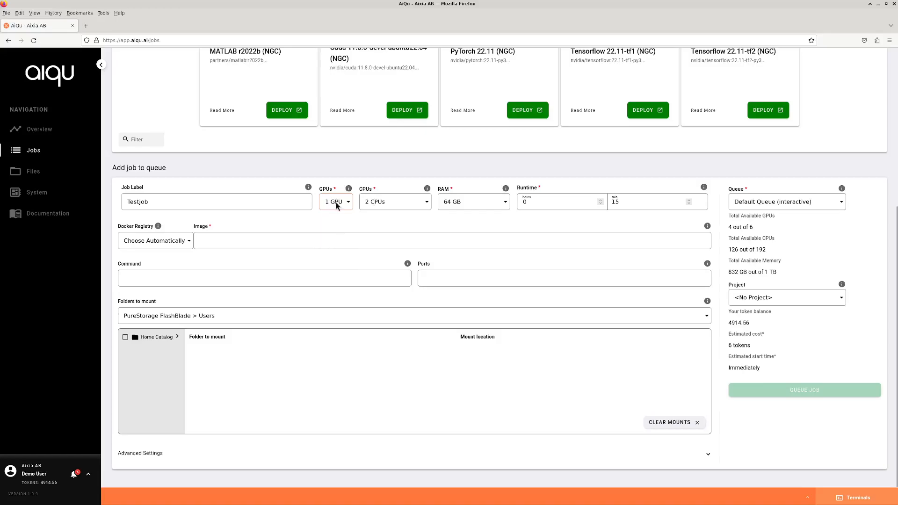
left_click(408, 204)
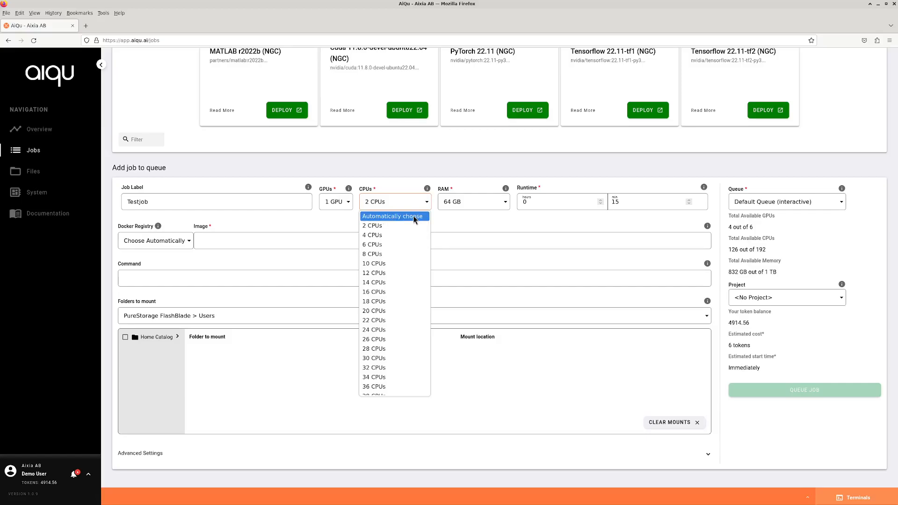
left_click(342, 204)
left_click(341, 206)
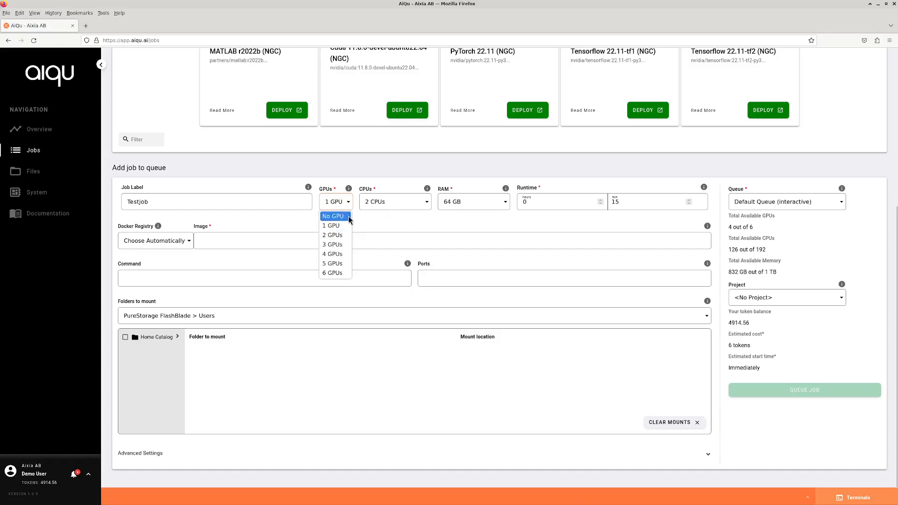
left_click(394, 204)
left_click(393, 204)
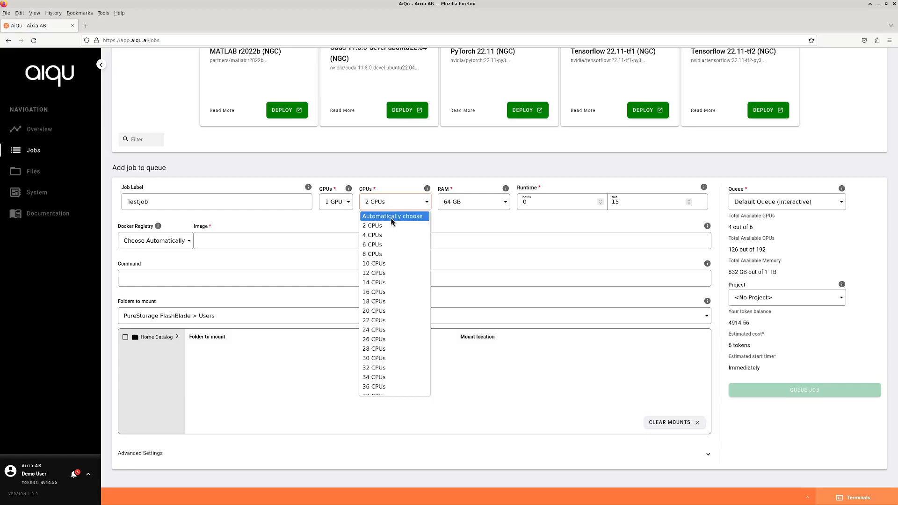
left_click(401, 216)
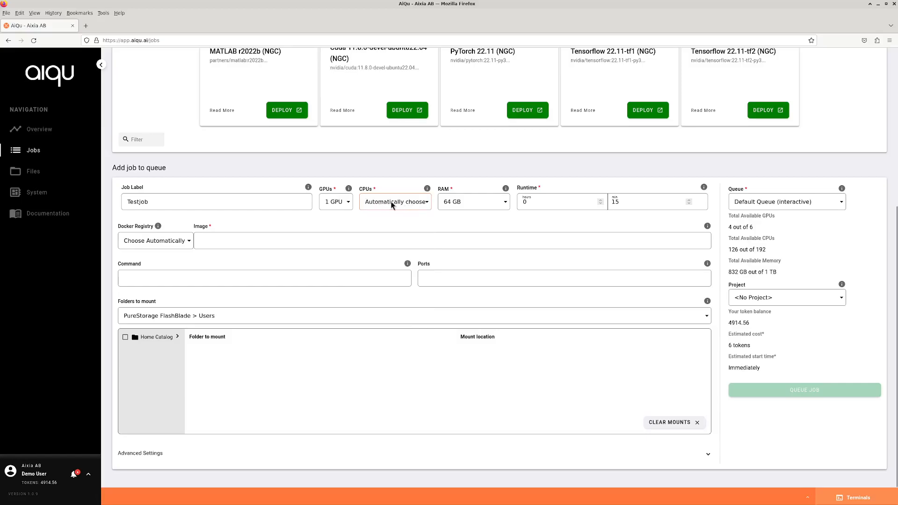
left_click(470, 204)
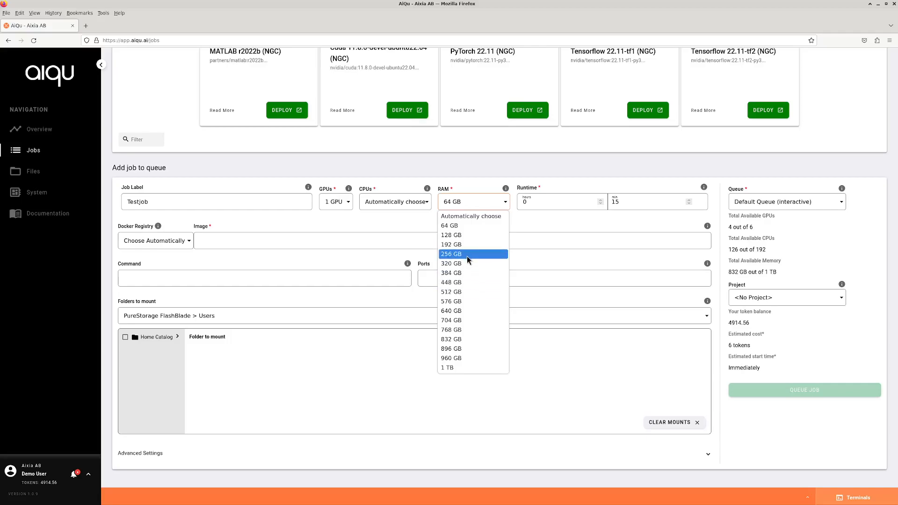
left_click(483, 218)
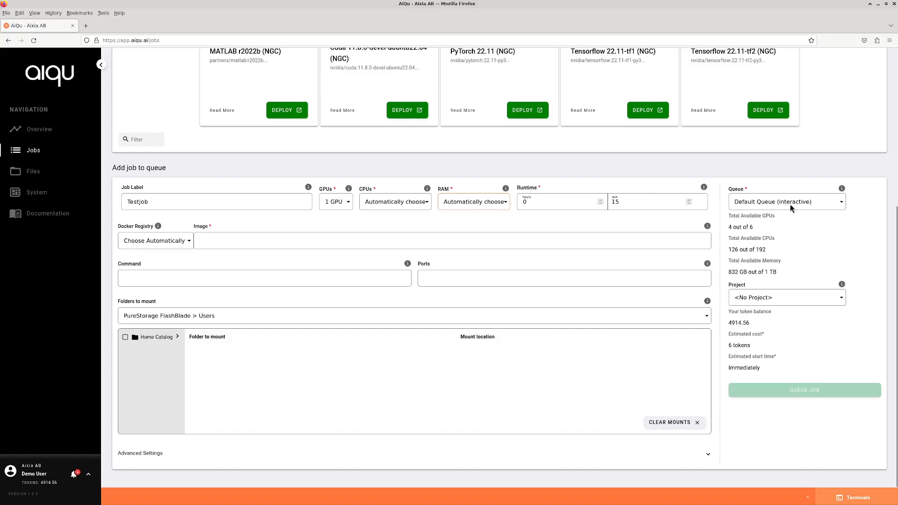
Keep the Default Queue (interactive) and change the runtime to 0 h 45 min.
left_click(834, 203)
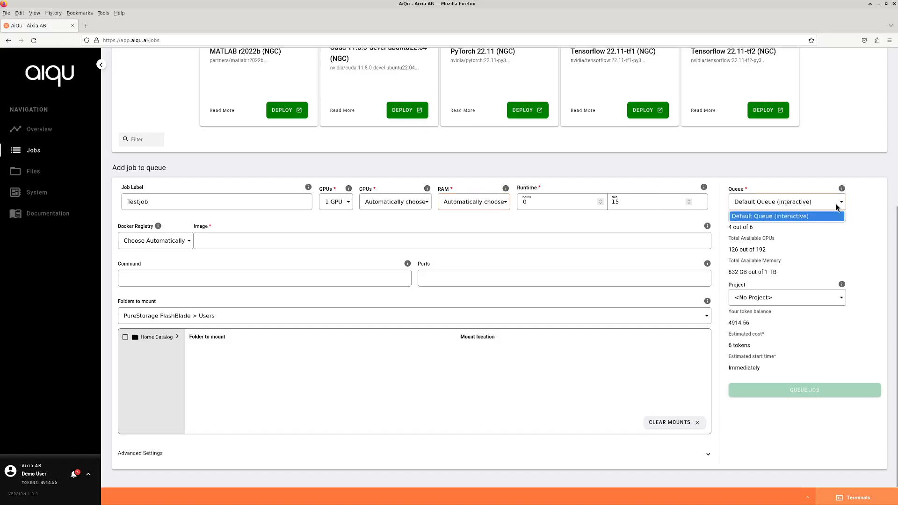
left_click(836, 204)
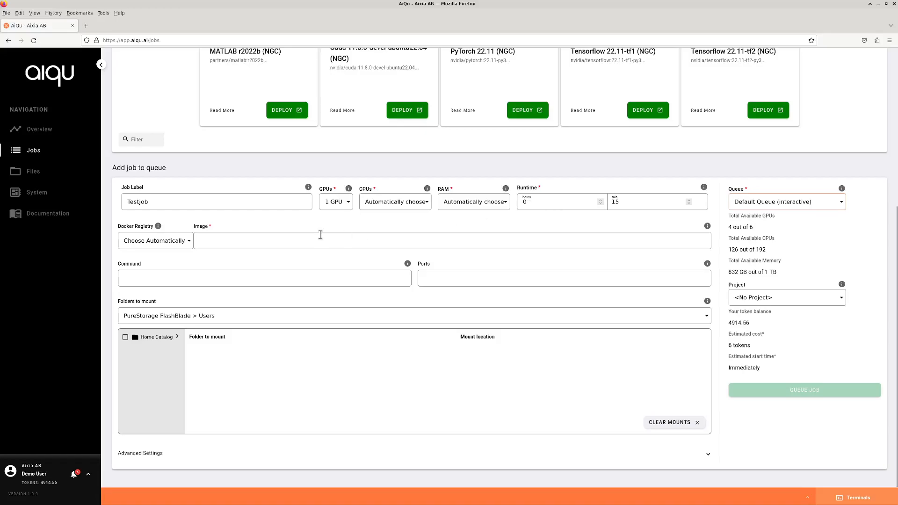
left_click(126, 272)
left_click(628, 201)
type("45")
left_click(178, 244)
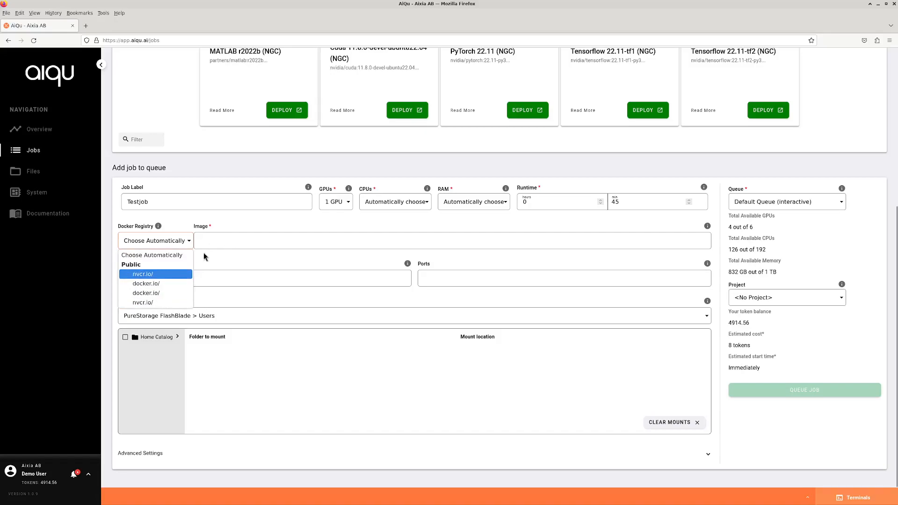
Try the nvcr.io/ and docker.io/ registries, then set Docker Registry back to Choose Automatically.
left_click(151, 275)
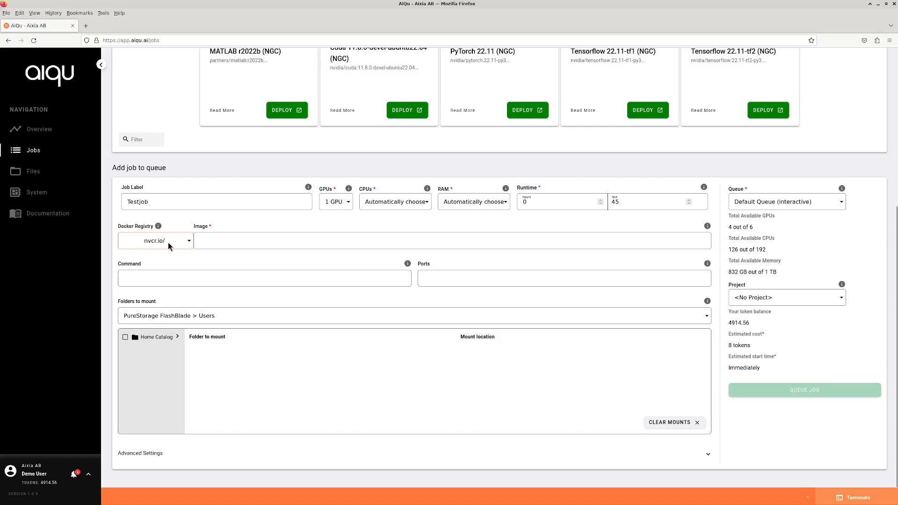
left_click(173, 244)
left_click(164, 283)
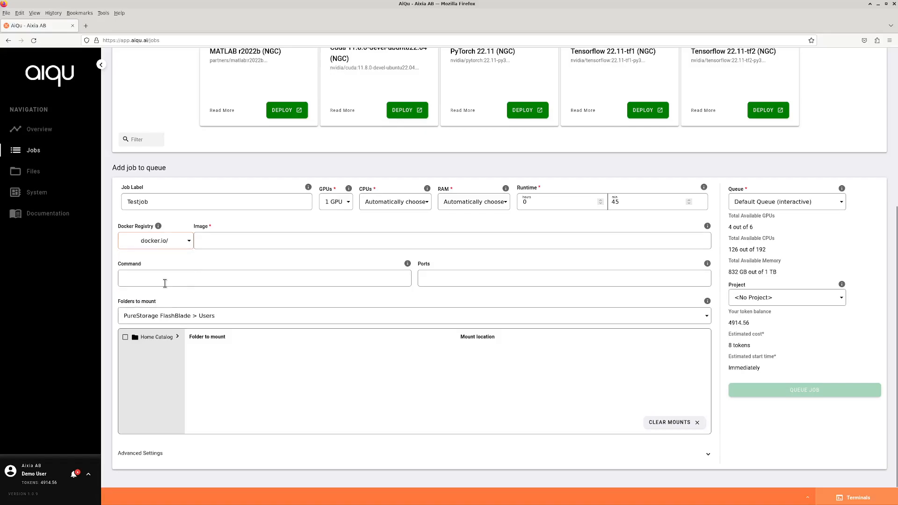
left_click(179, 242)
left_click(161, 257)
Browse the Image suggestions: previously used NVIDIA TensorFlow and PyTorch images and base images.
left_click(217, 242)
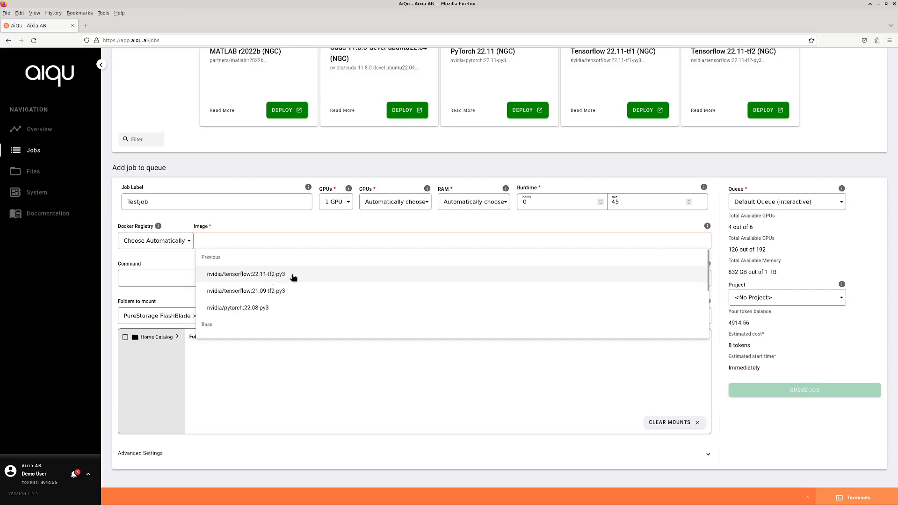
scroll(283, 273, "down", 2)
scroll(280, 274, "up", 2)
scroll(261, 272, "down", 3)
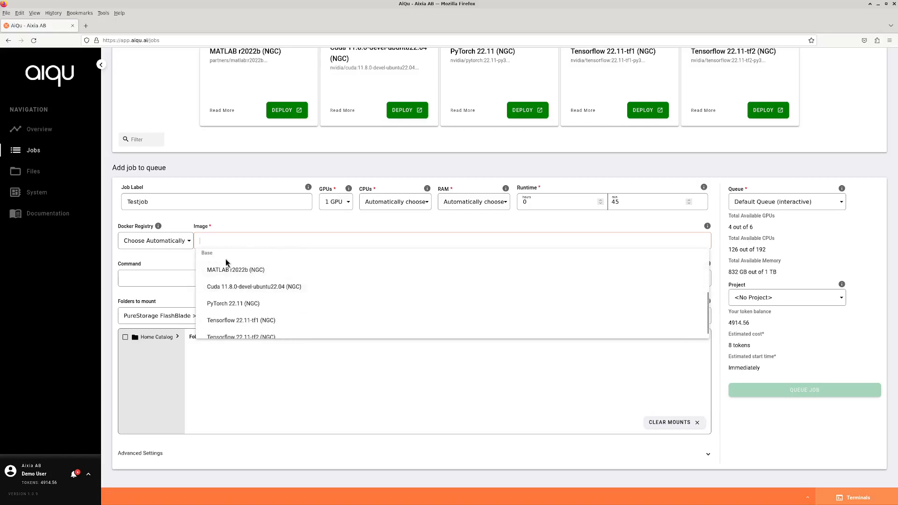
scroll(240, 269, "down", 1)
scroll(240, 261, "up", 1)
scroll(224, 274, "up", 1)
scroll(238, 285, "down", 2)
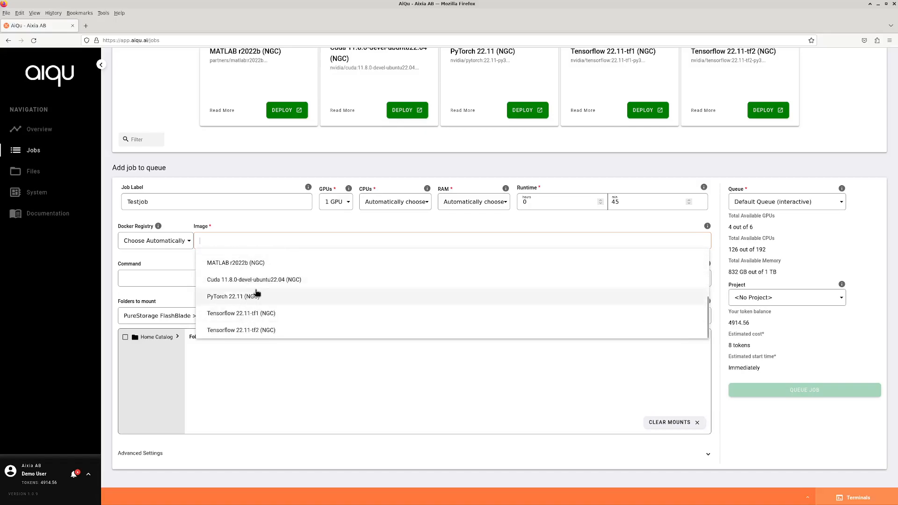
scroll(265, 288, "up", 4)
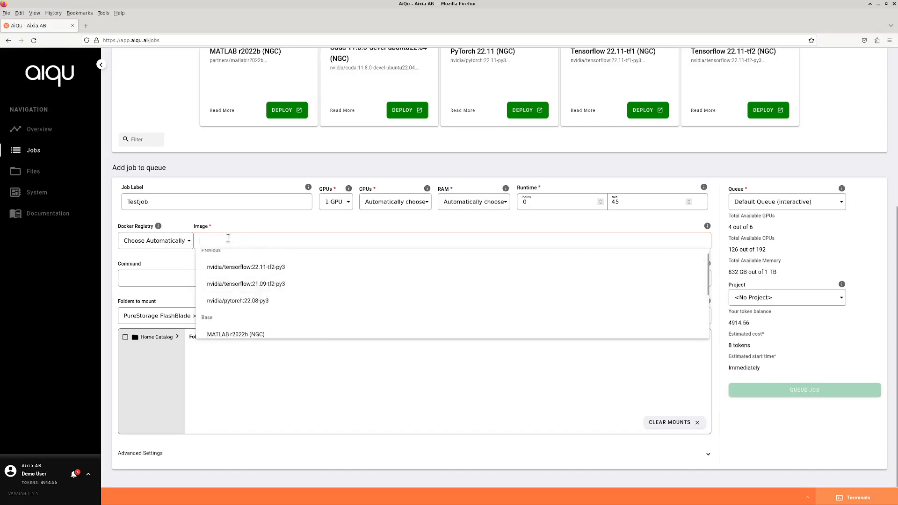
scroll(240, 278, "up", 1)
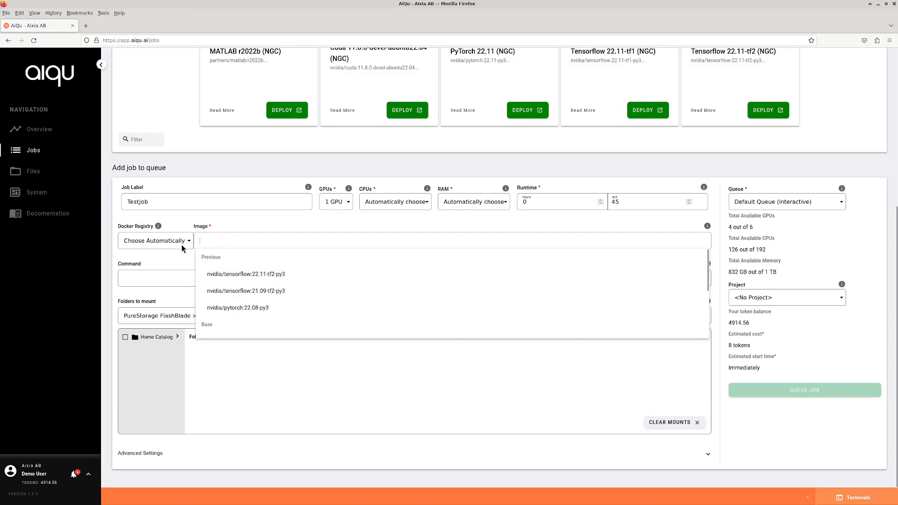
Choose image nvidia/tensorflow:22.11-tf2-py3, and leave Command empty after drafting 'apt install jupyter -y'.
left_click(264, 276)
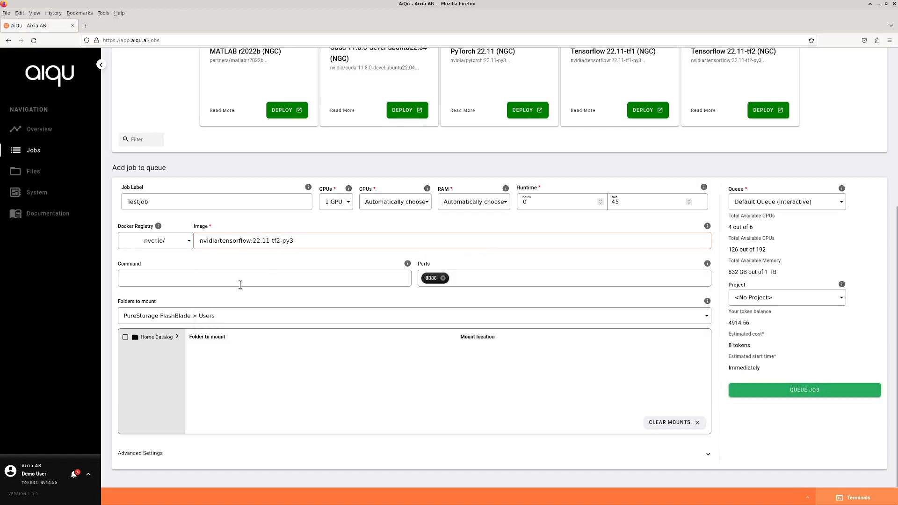
left_click(125, 273)
type("apt install jupyter")
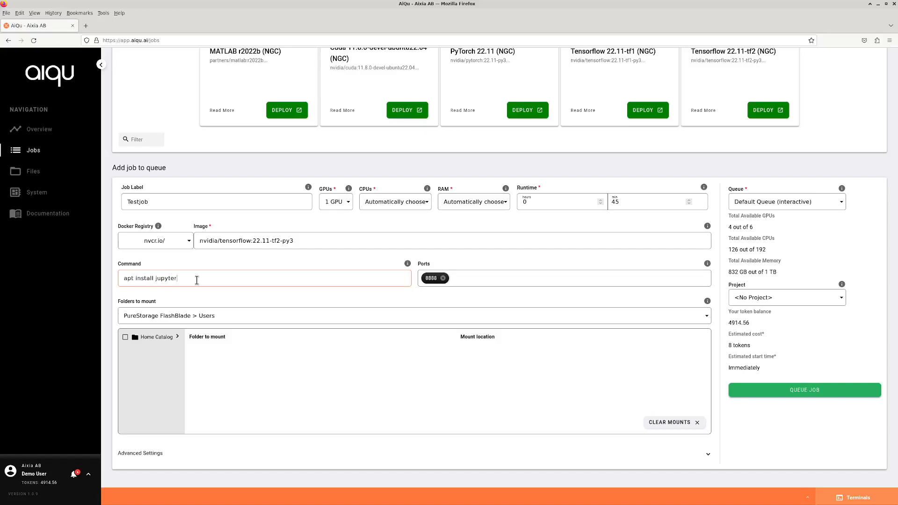
left_click_drag(195, 280, 116, 280)
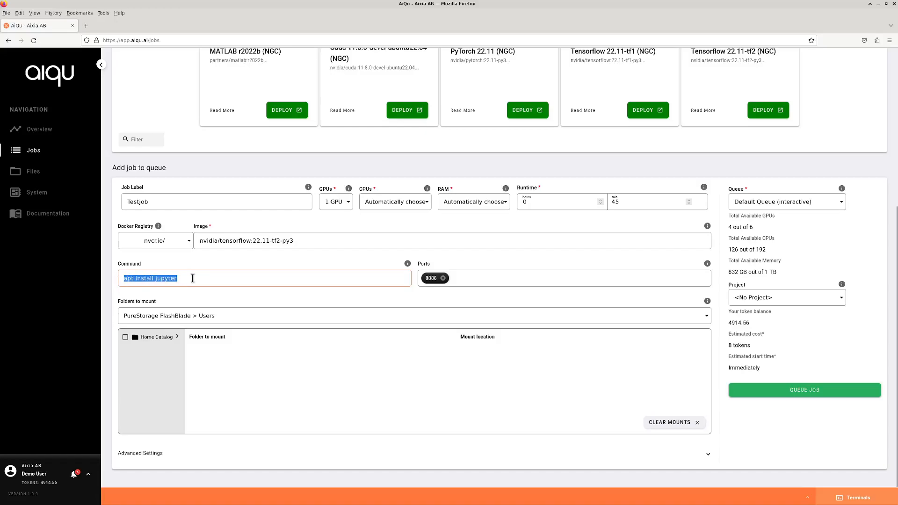
left_click(192, 278)
type("-y")
left_click_drag(217, 279, 111, 278)
key("BackSpace")
Add port 22 beside 8888 and keep PureStorage FlashBlade > Users as the mount source.
left_click(471, 280)
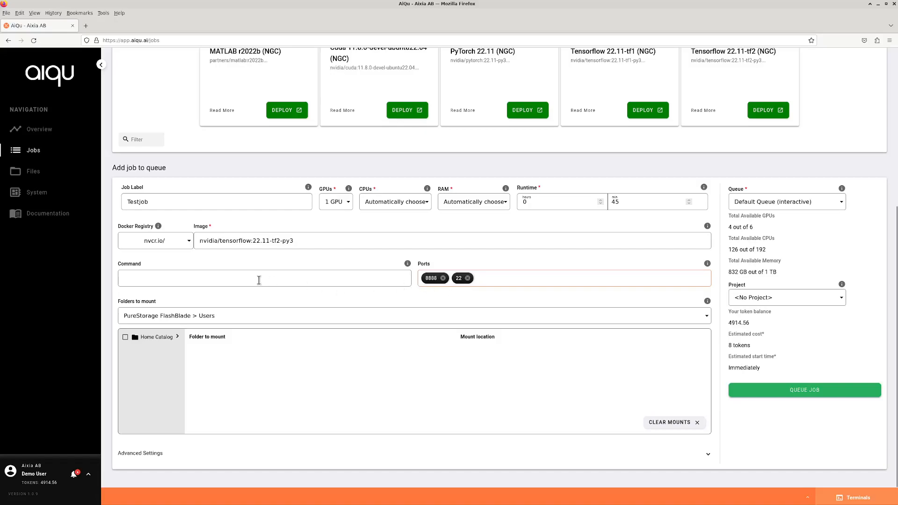
left_click(207, 317)
left_click(209, 316)
Tick Home Catalog so it mounts at /data in Testjob.
left_click(125, 338)
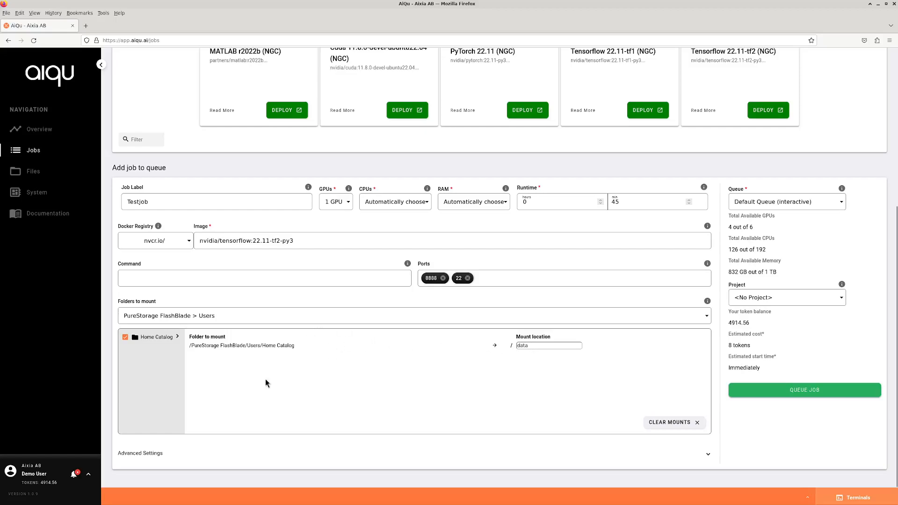
Expand the Advanced Settings section and scroll down to Environment Variables.
left_click(148, 454)
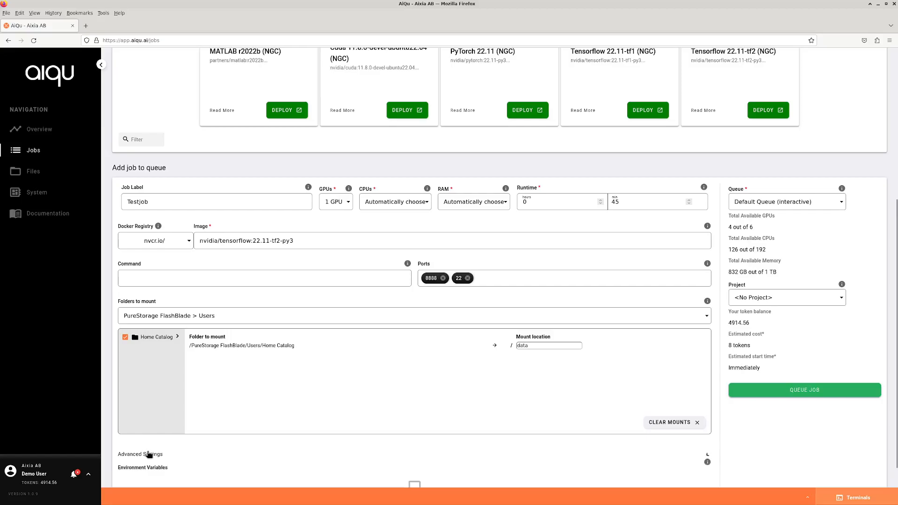
scroll(143, 373, "down", 2)
left_click(159, 361)
left_click(154, 453)
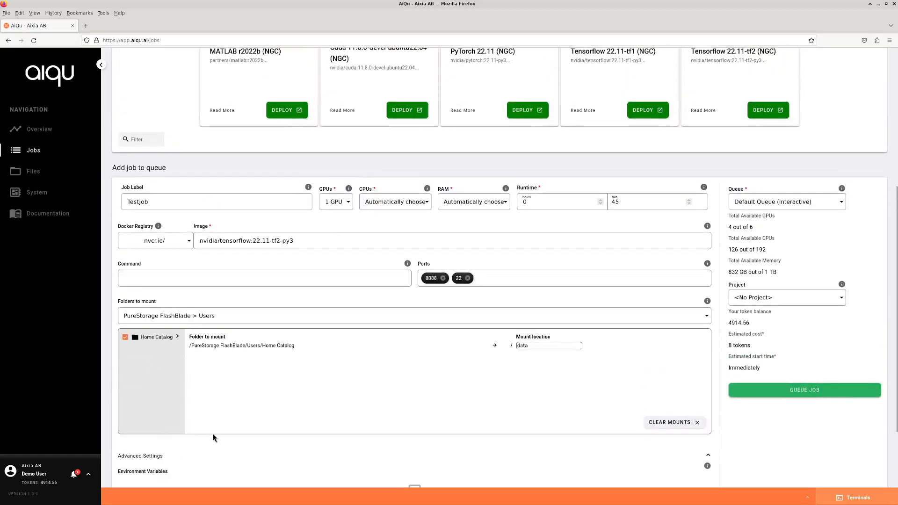
scroll(169, 394, "down", 2)
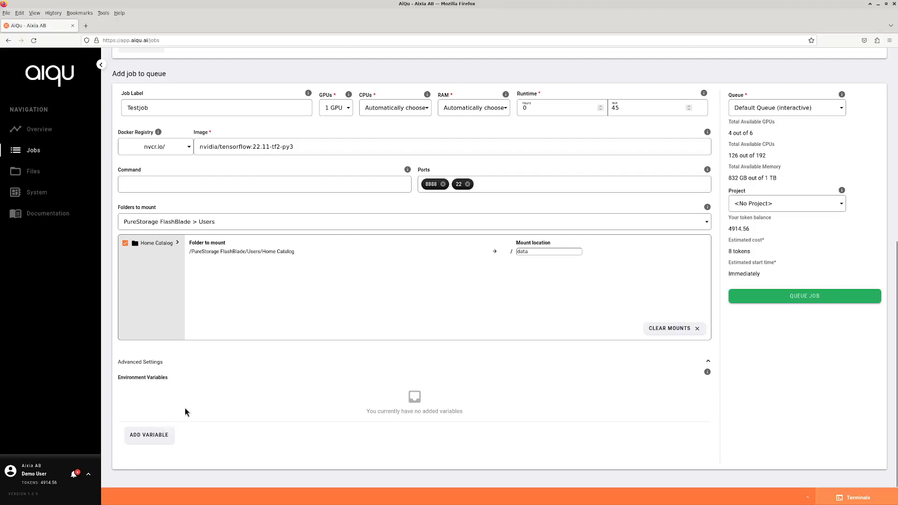
Add an environment variable named TEST with value 123.
left_click(155, 436)
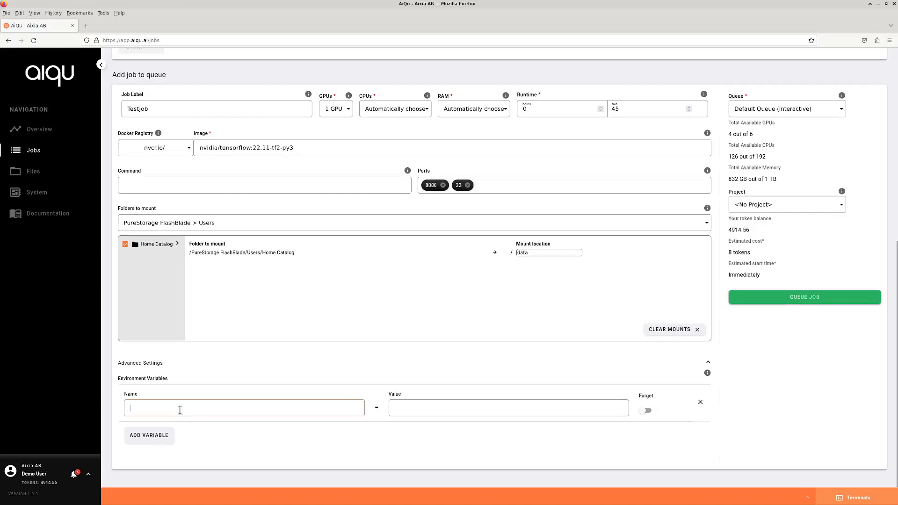
type("TEST")
left_click_drag(155, 408, 117, 408)
left_click(181, 410)
left_click(435, 411)
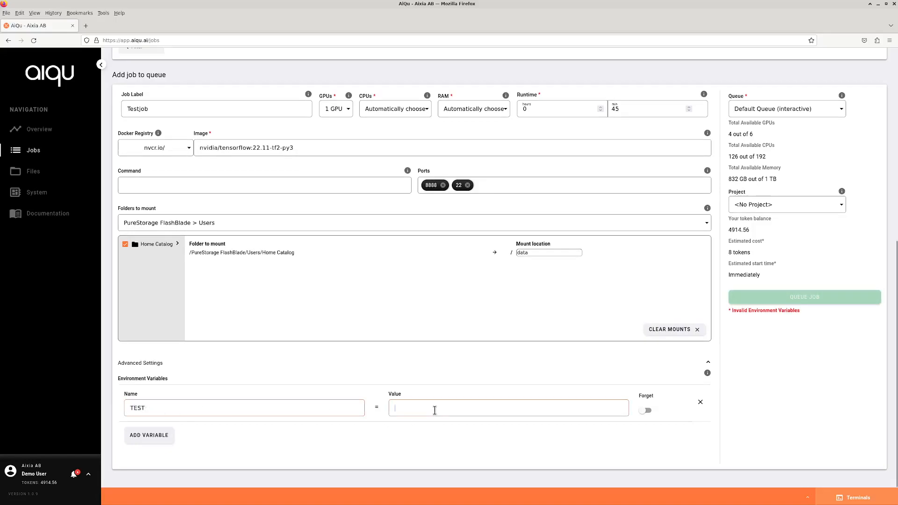
type("123")
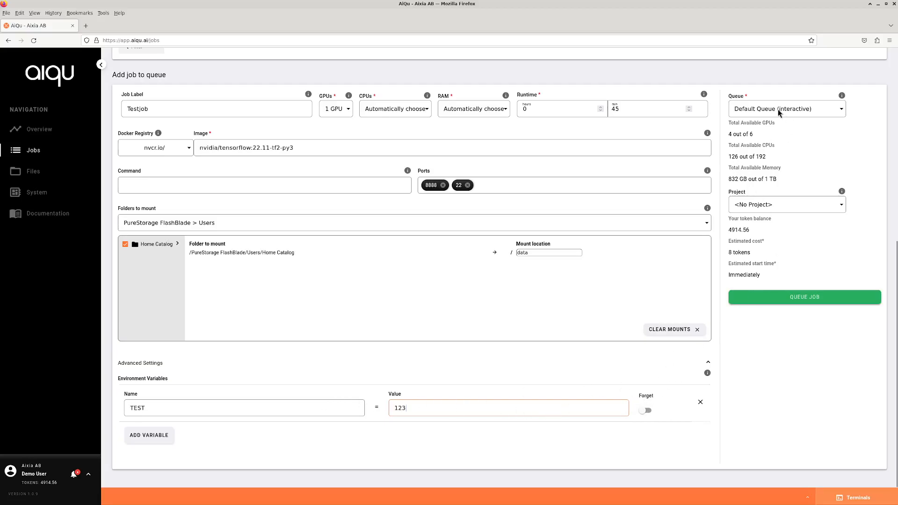
scroll(860, 189, "up", 1)
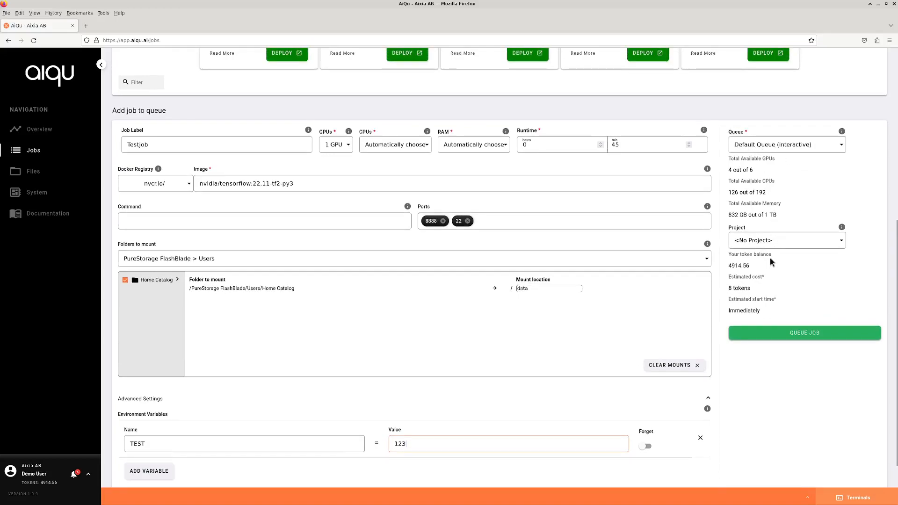
left_click(784, 148)
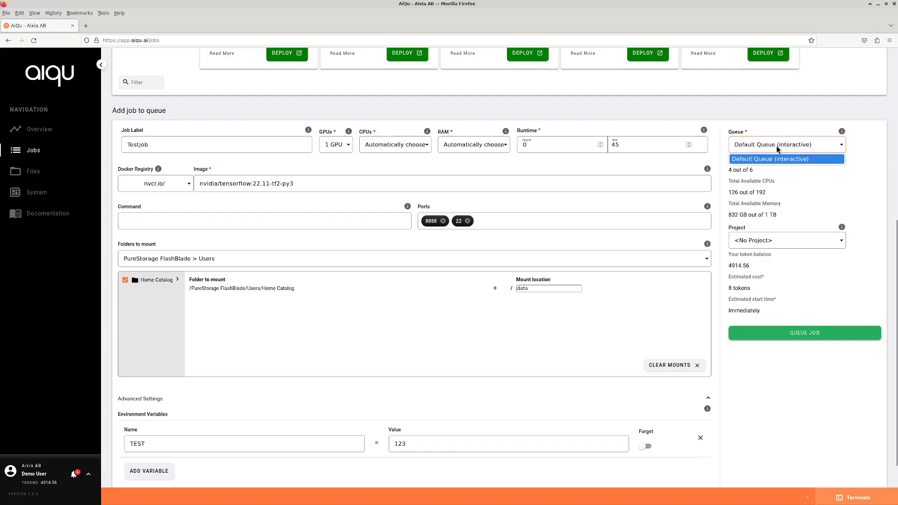
left_click(772, 159)
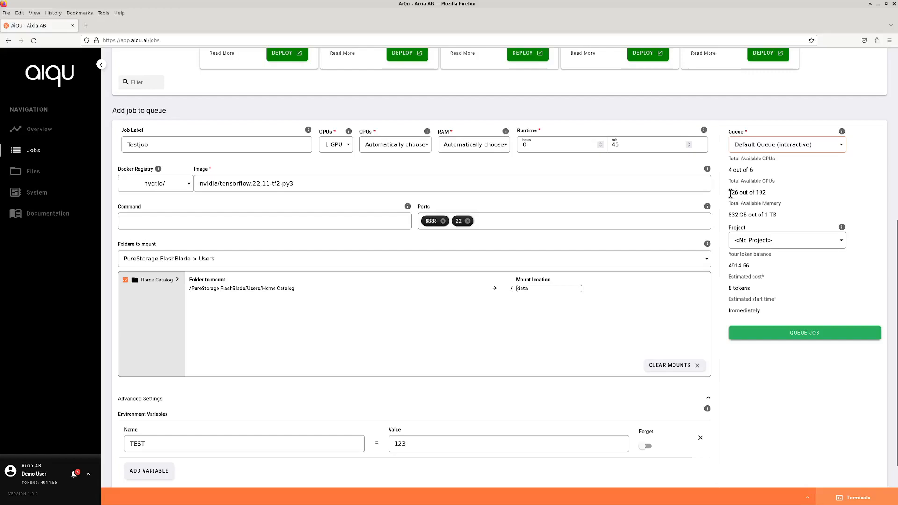
left_click_drag(730, 194, 738, 194)
left_click(736, 194)
left_click(423, 145)
scroll(405, 250, "down", 20)
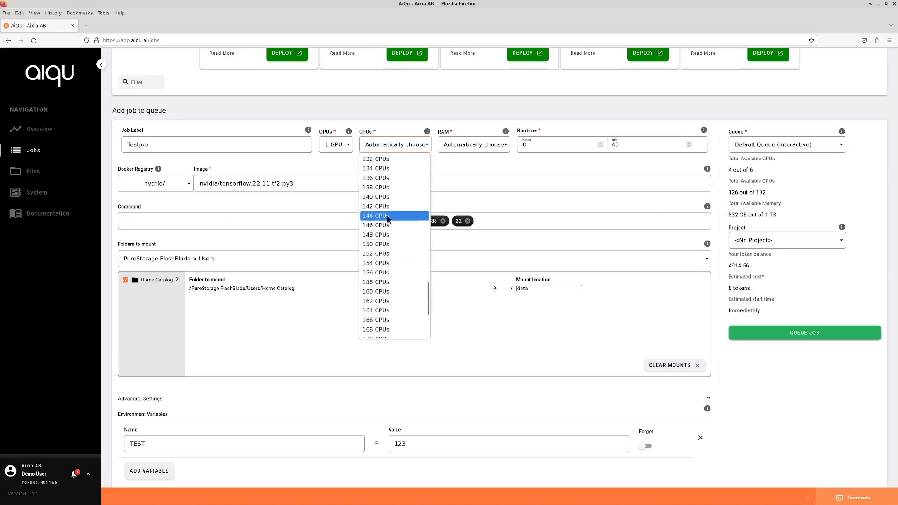
left_click(386, 243)
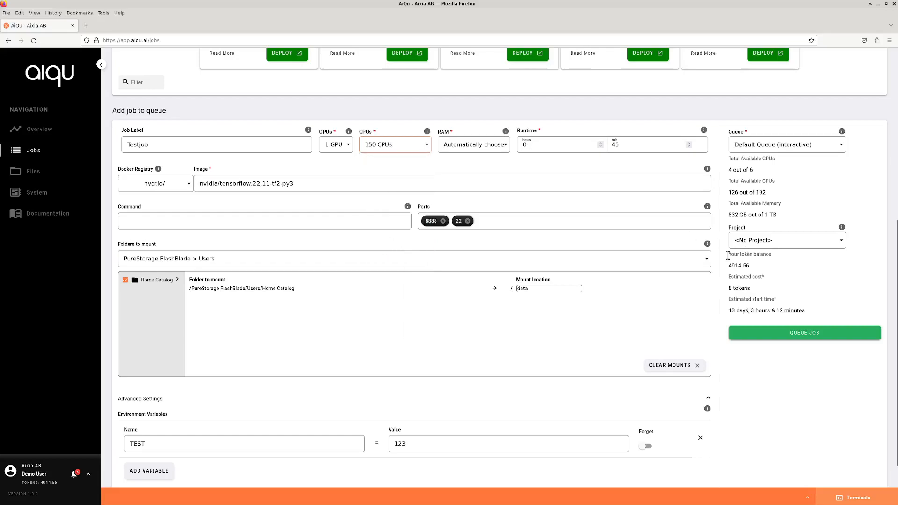
left_click_drag(729, 313, 733, 311)
left_click(733, 312)
left_click(732, 312)
left_click(409, 147)
scroll(411, 187, "up", 10)
scroll(383, 178, "up", 4)
scroll(382, 173, "up", 2)
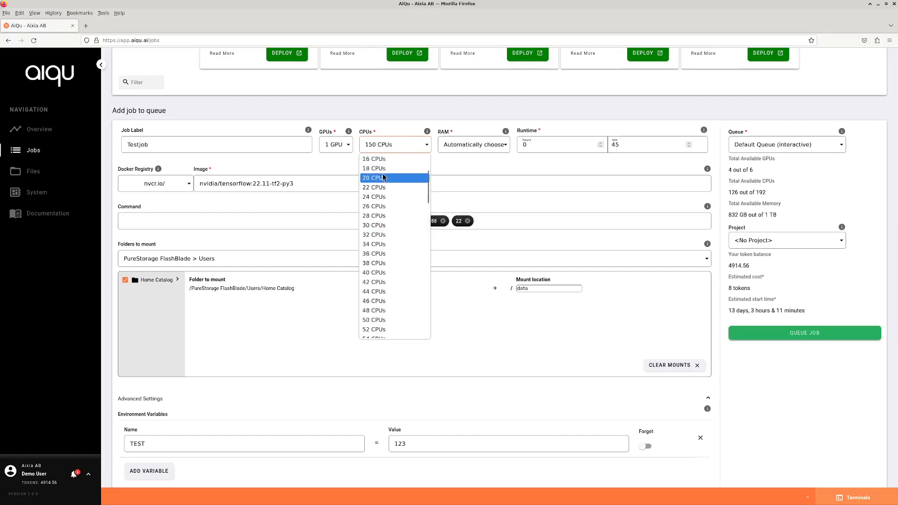
left_click(383, 180)
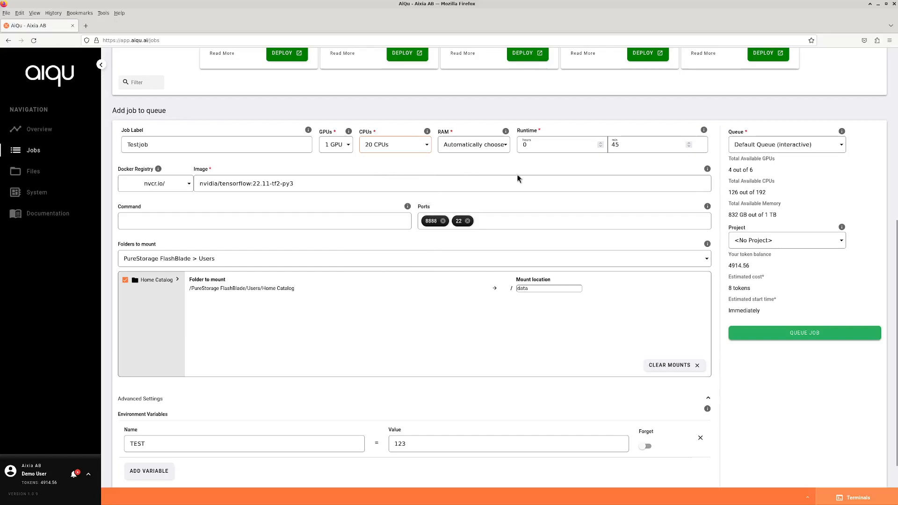
left_click(383, 147)
left_click(390, 160)
left_click(780, 242)
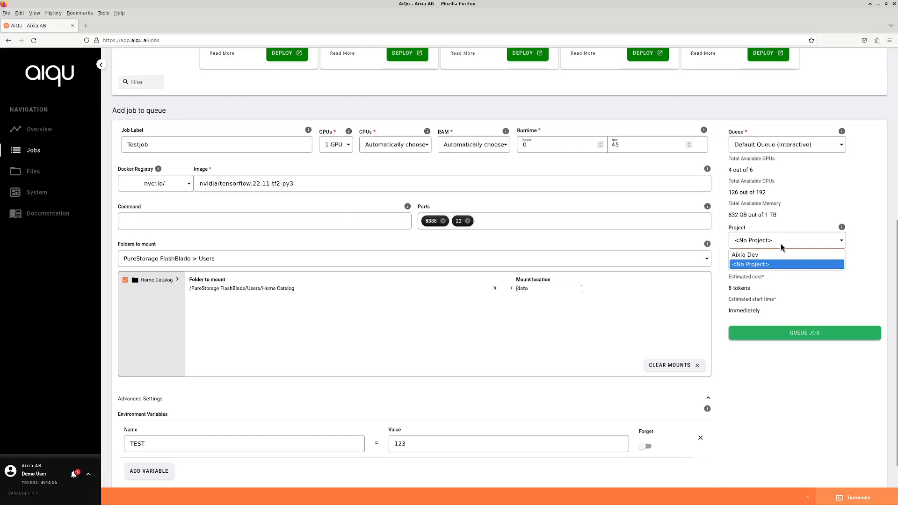
left_click(761, 257)
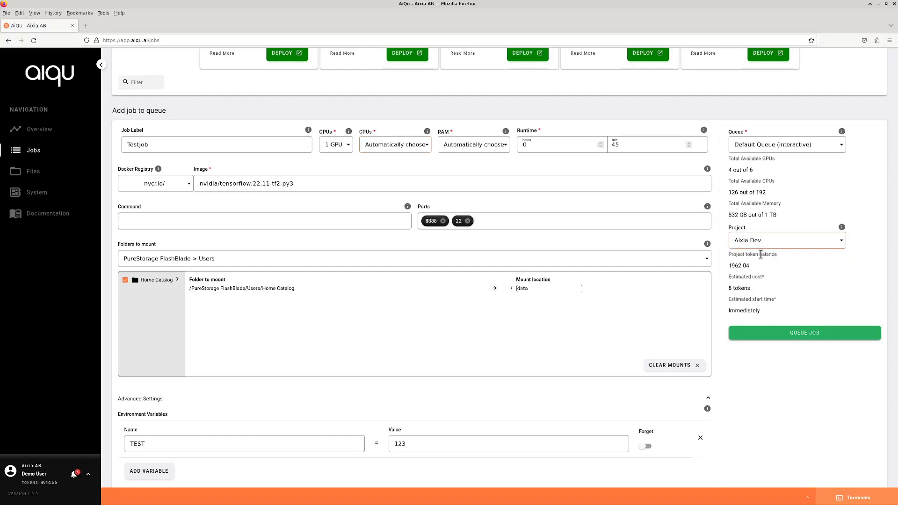
left_click_drag(750, 266, 732, 268)
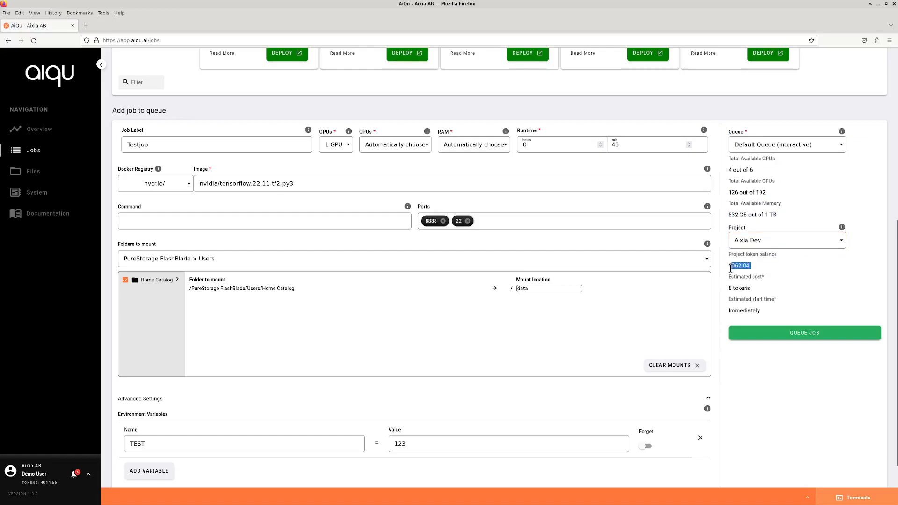
left_click(755, 271)
left_click_drag(757, 269, 729, 265)
left_click(760, 267)
left_click(762, 242)
left_click(763, 264)
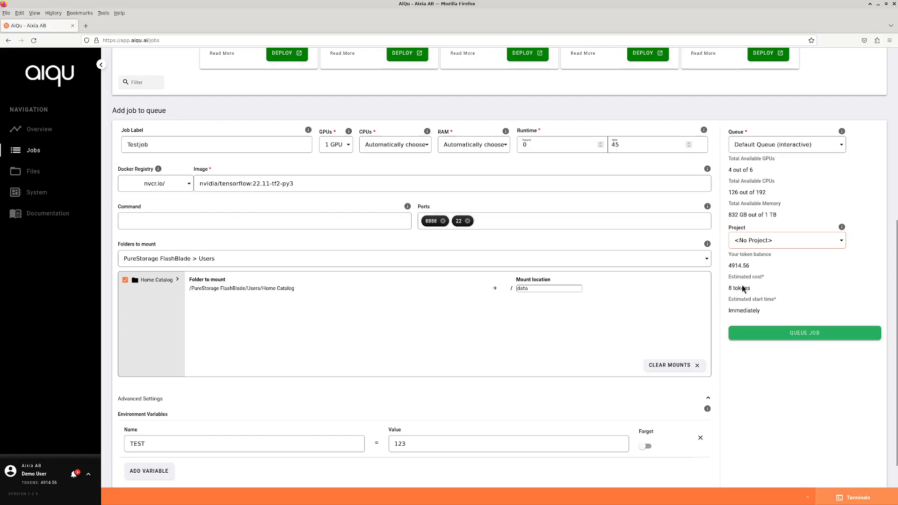
scroll(759, 284, "up", 1)
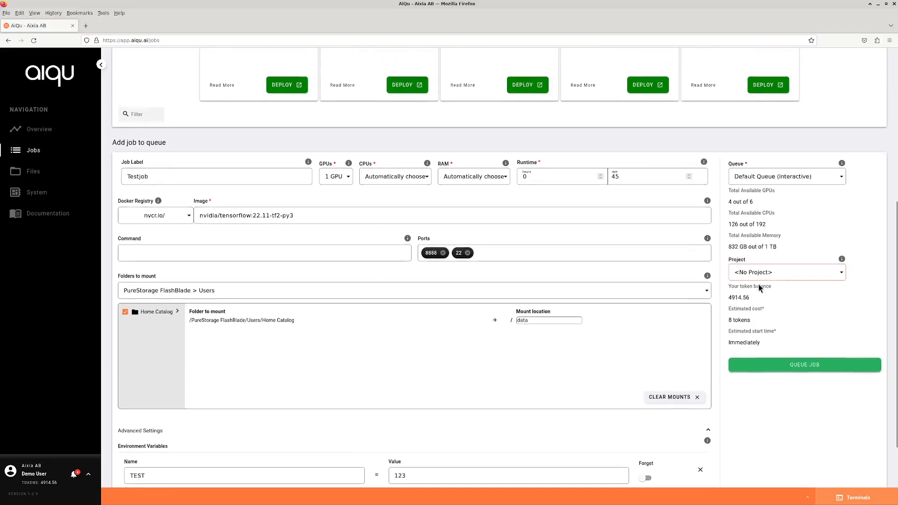
scroll(720, 262, "up", 5)
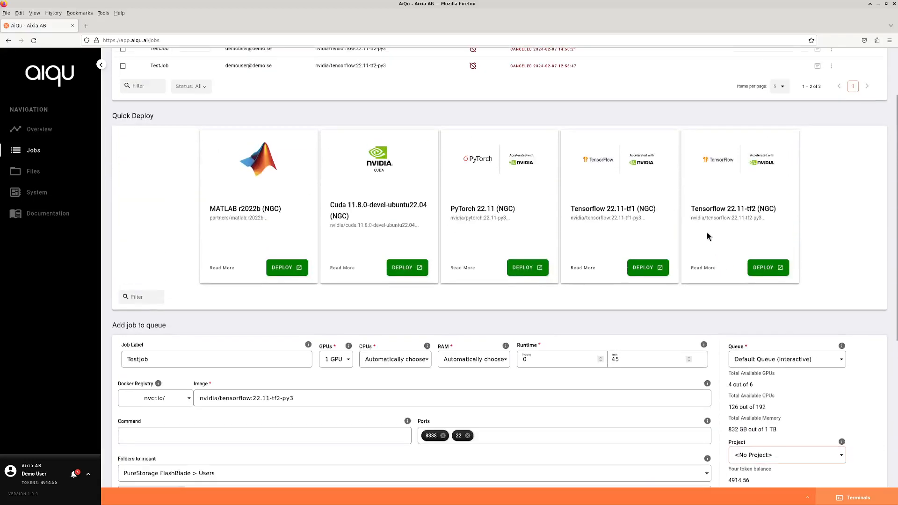
scroll(714, 250, "down", 3)
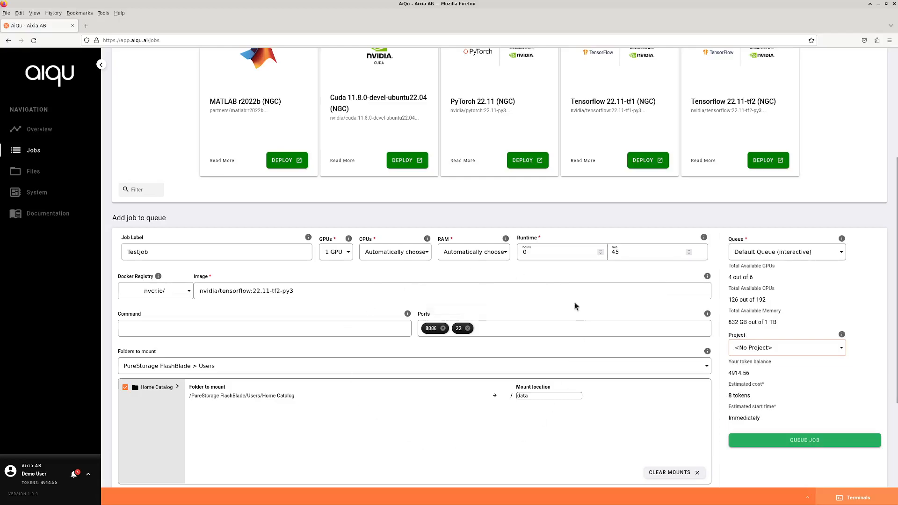
scroll(648, 370, "down", 3)
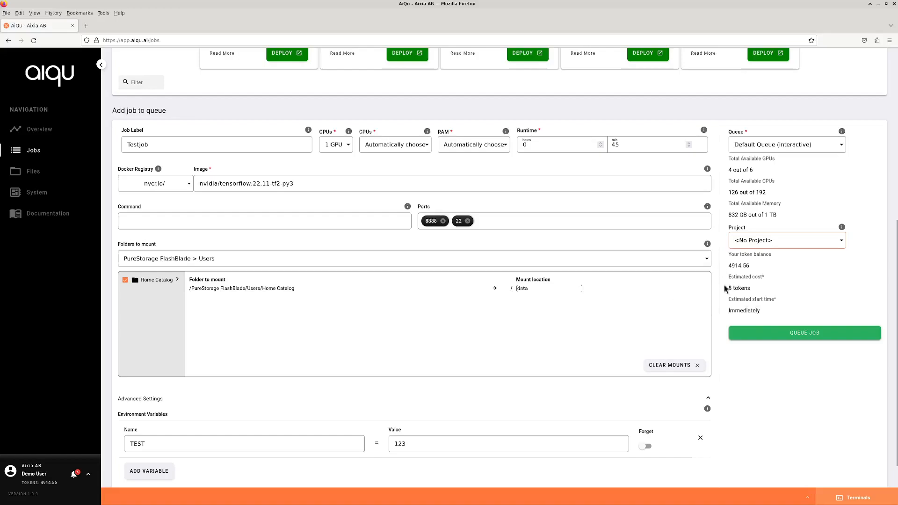
Submit Testjob with QUEUE JOB so it appears as starting soon.
left_click(814, 334)
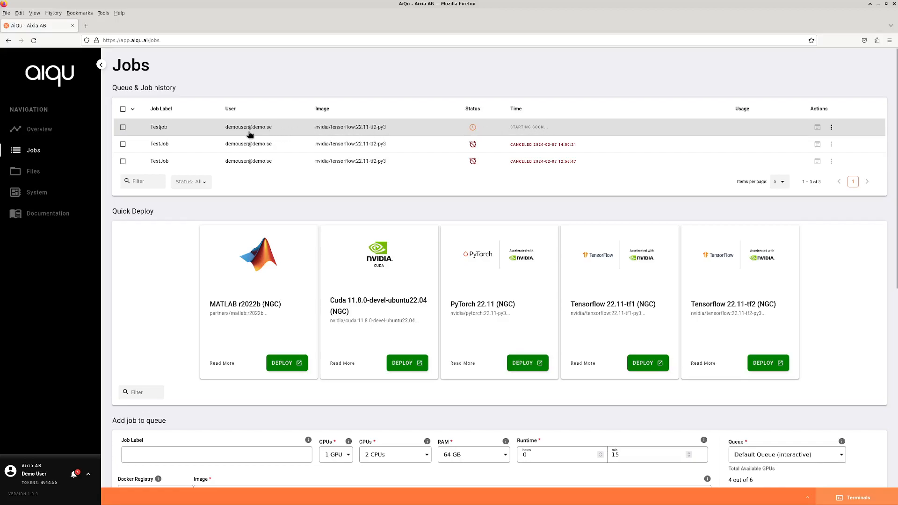
left_click(337, 129)
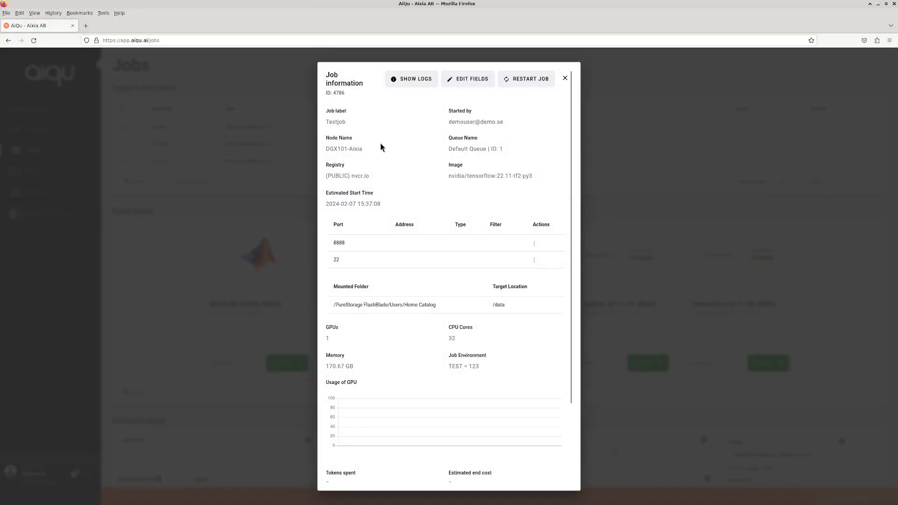
scroll(363, 141, "down", 2)
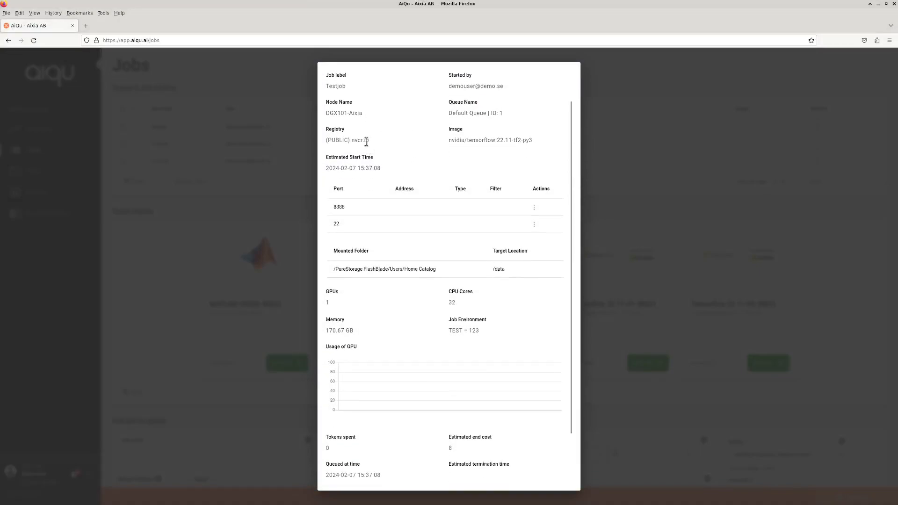
scroll(441, 220, "down", 2)
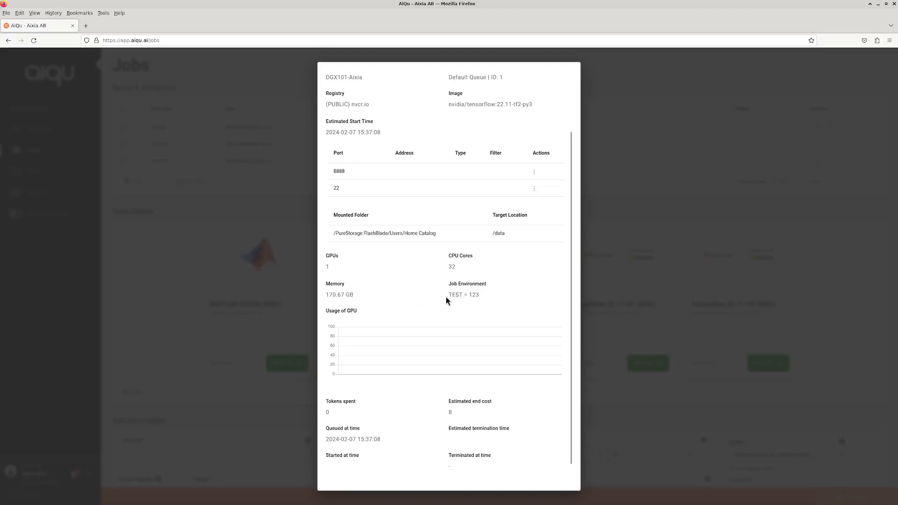
scroll(494, 272, "down", 1)
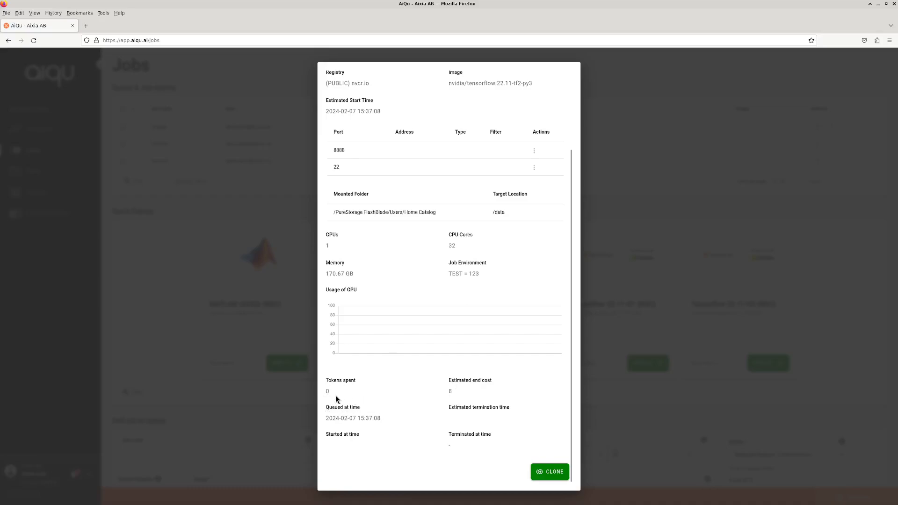
scroll(439, 365, "up", 3)
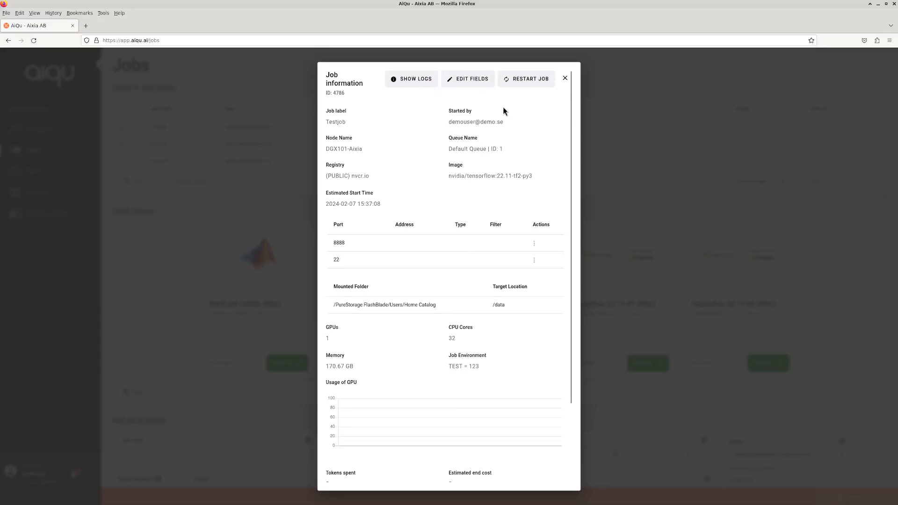
left_click(565, 79)
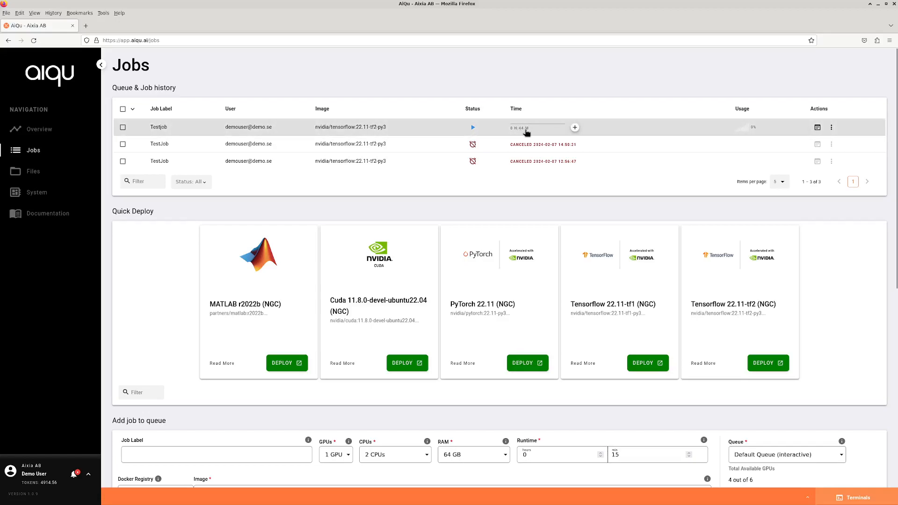
Extend Testjob by 1 hour so it shows 1 h 44 m remaining.
mouse_move(520, 133)
left_click(575, 128)
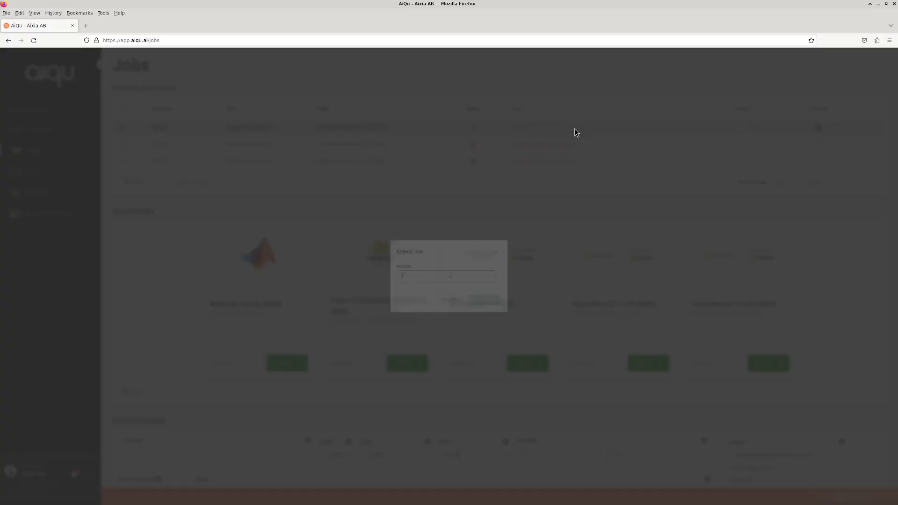
left_click(400, 282)
type("1")
key("Tab")
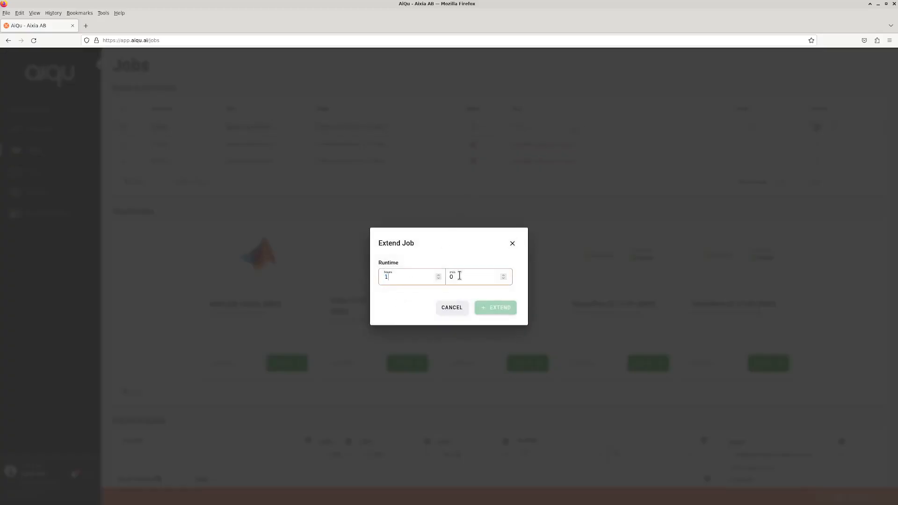
left_click(501, 308)
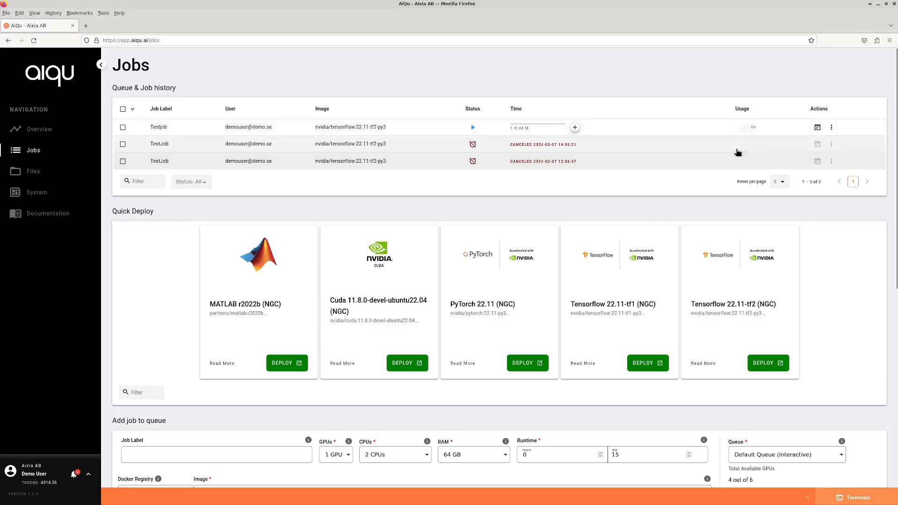
Show Testjob's job information and the actions menu for port 8888.
scroll(720, 177, "down", 2)
scroll(676, 124, "up", 2)
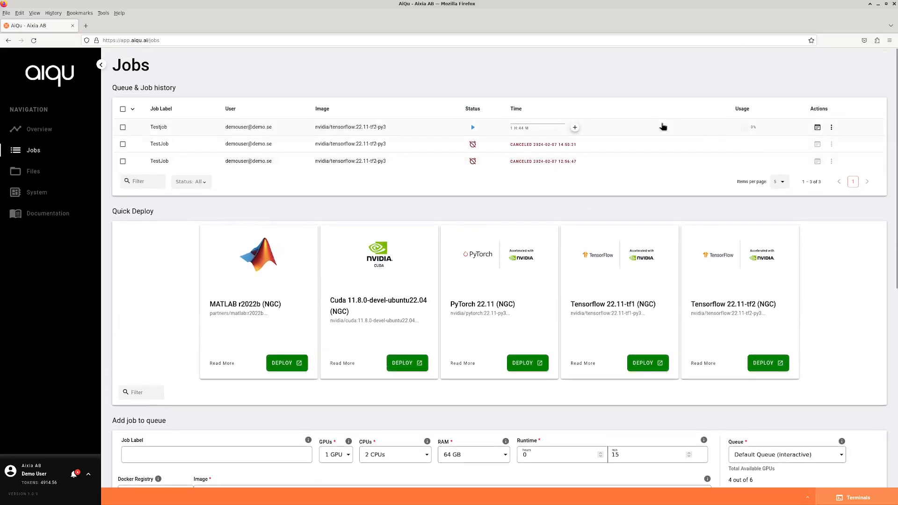
left_click(633, 129)
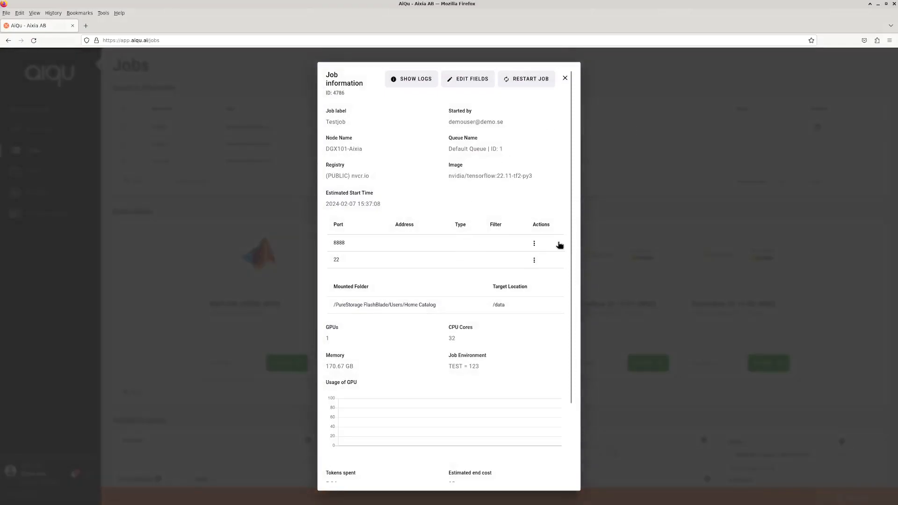
left_click(535, 244)
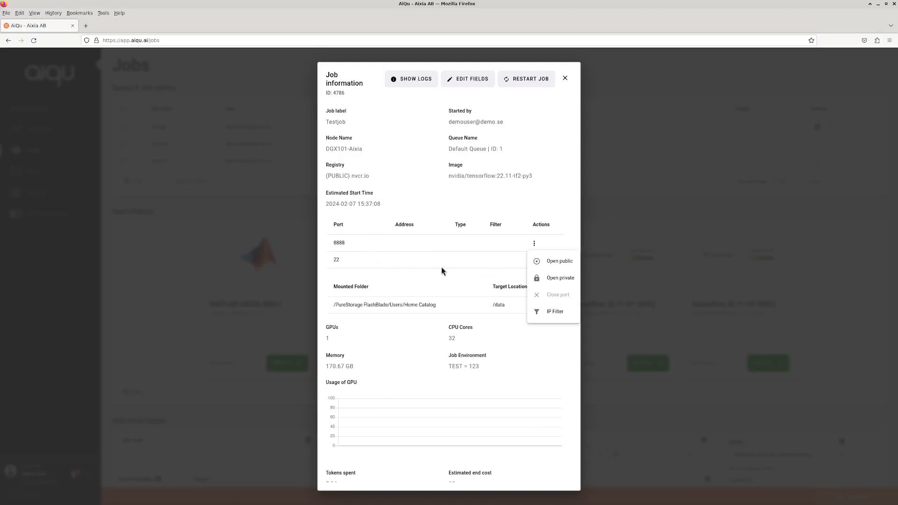
Make Testjob's port 22 public through relay.aiqu.ai, limited to a single IP filter.
left_click(476, 248)
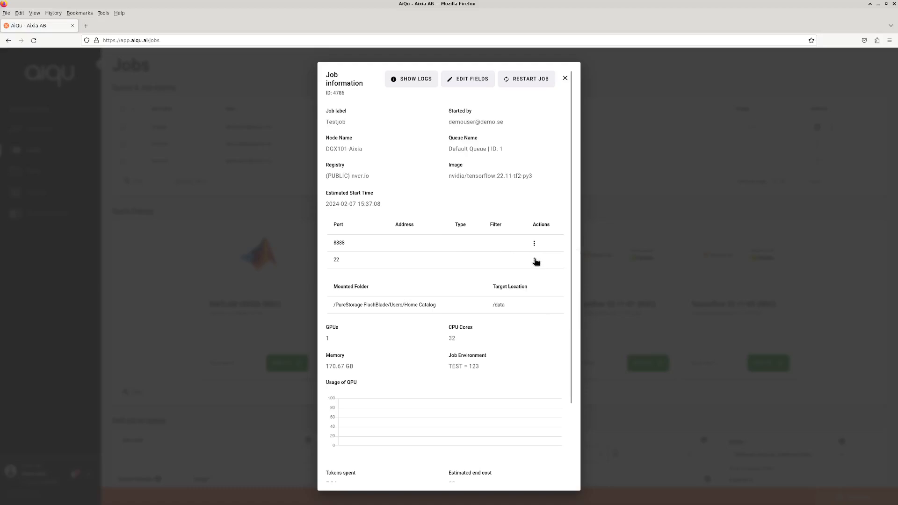
left_click(535, 261)
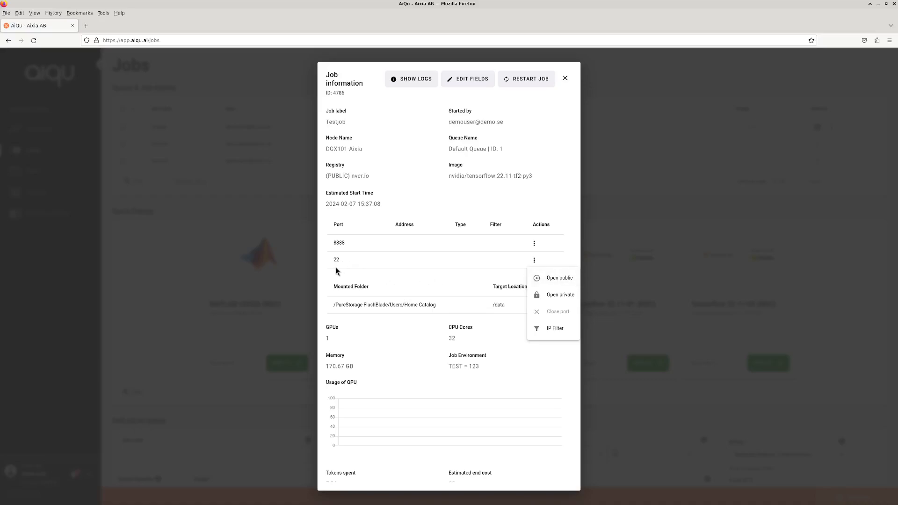
left_click(559, 282)
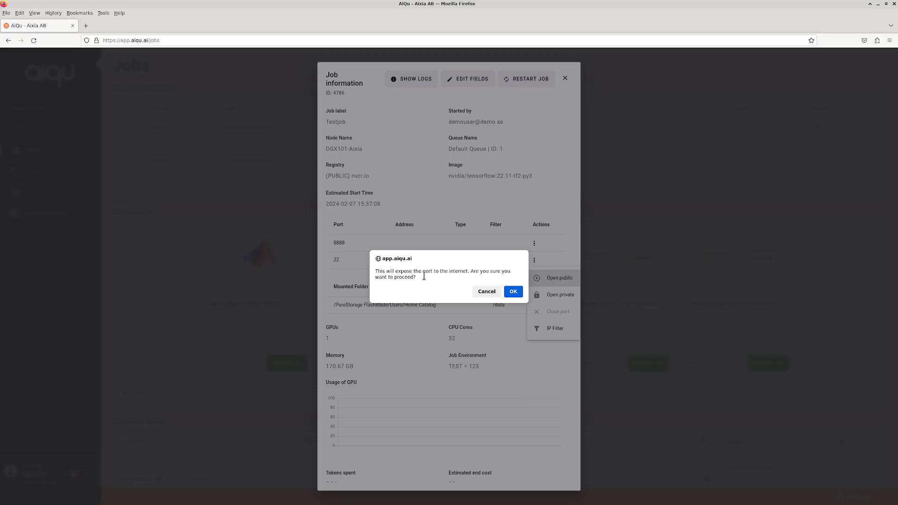
left_click(515, 292)
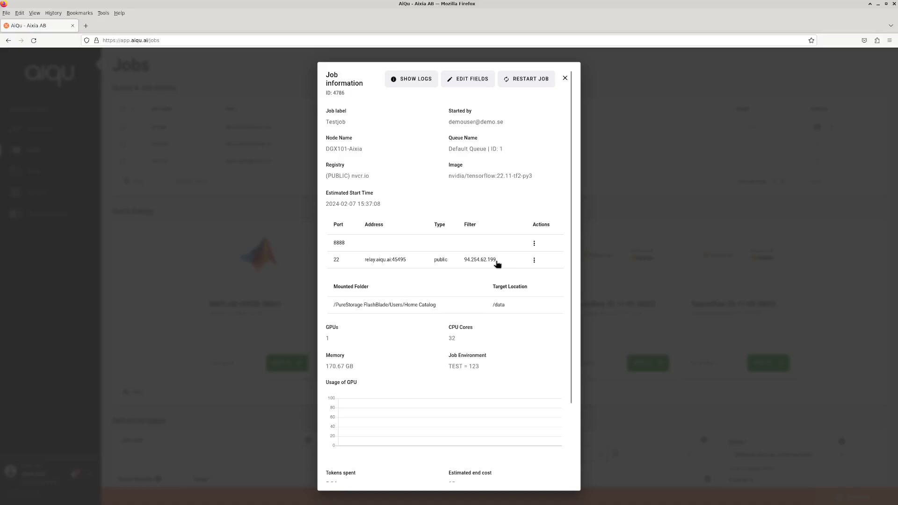
left_click(534, 260)
left_click(559, 328)
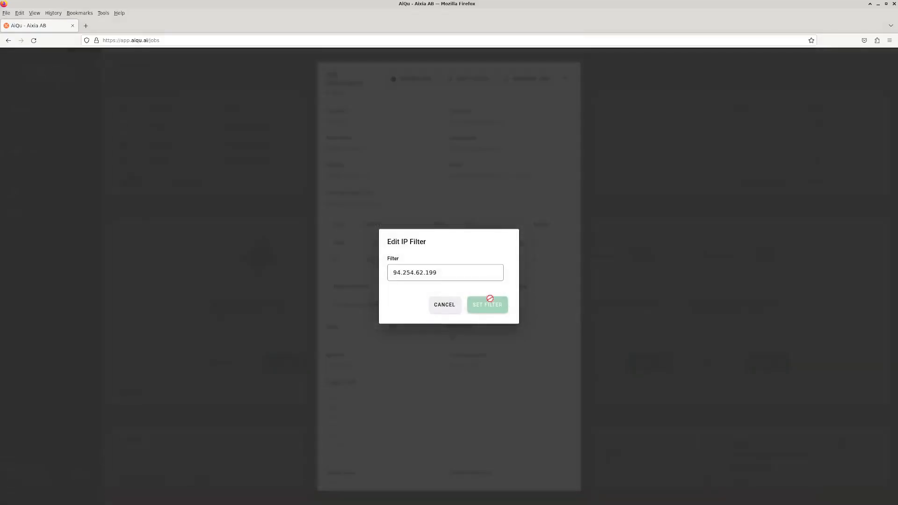
left_click_drag(457, 274, 389, 276)
key("BackSpace")
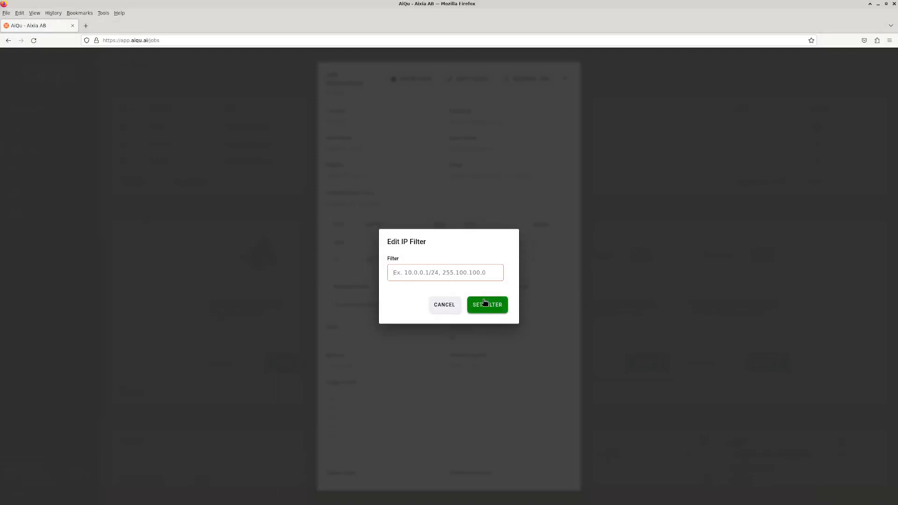
left_click(441, 306)
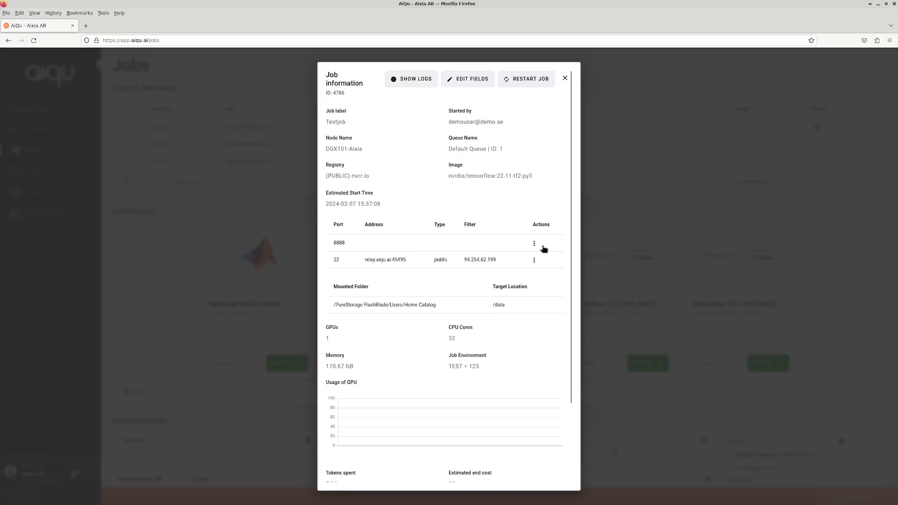
left_click(535, 244)
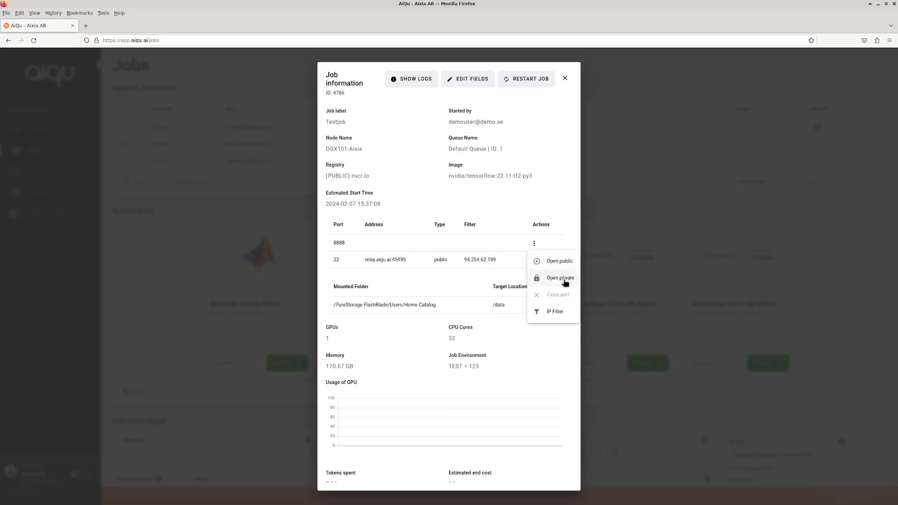
left_click(564, 281)
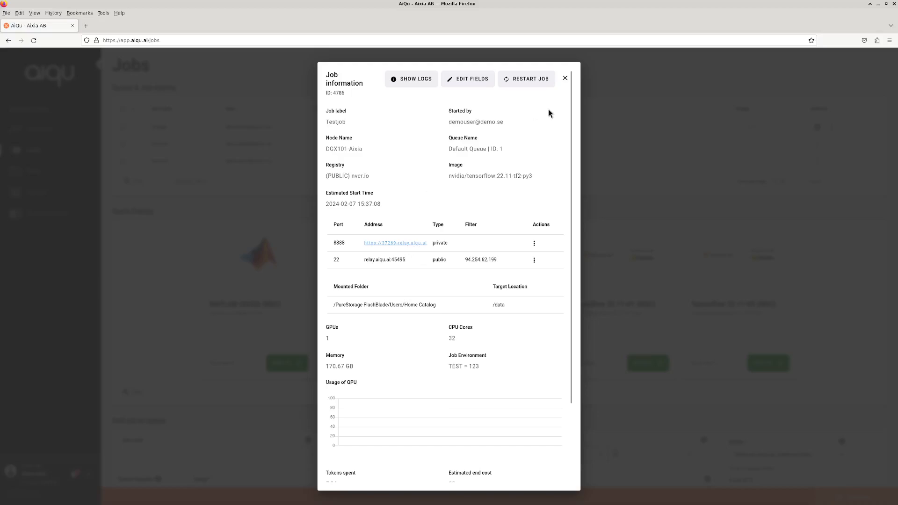
Close the job information and start a shell terminal into Testjob.
left_click(565, 79)
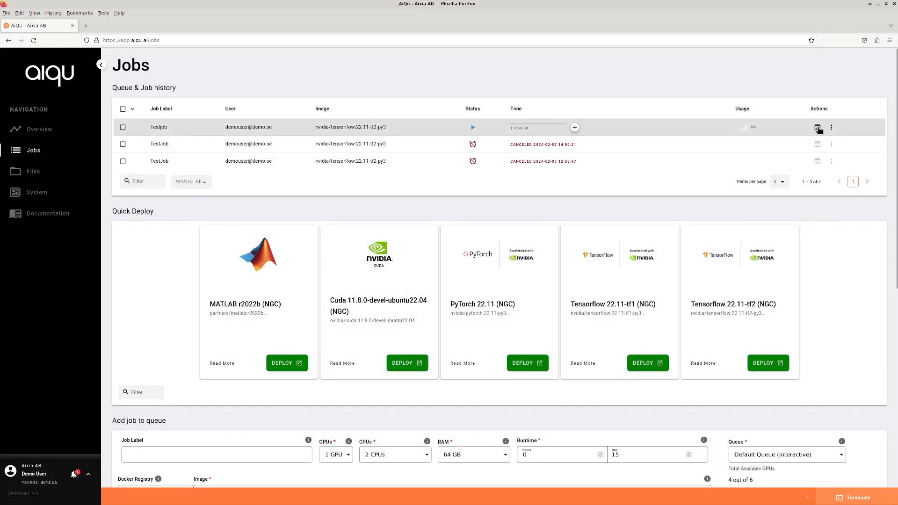
left_click(818, 128)
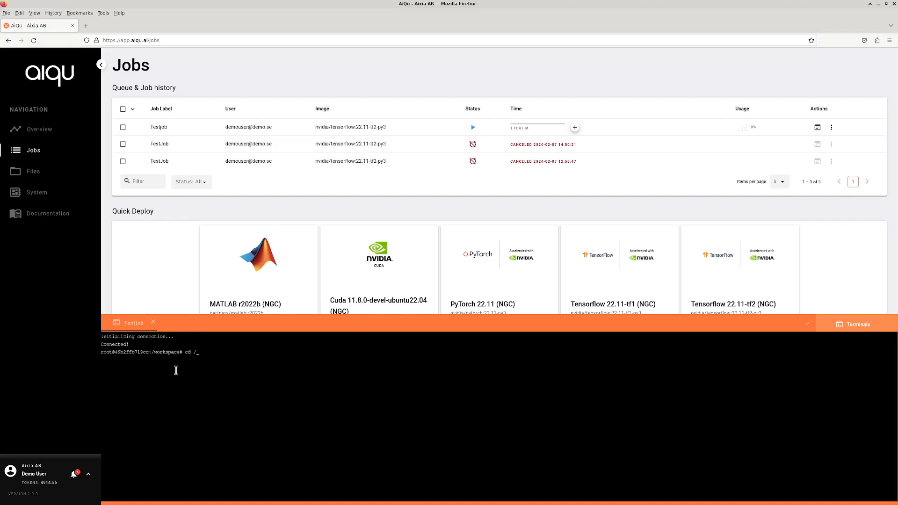
Change to /data in the Testjob shell and list it, showing only aiqu-utils.
key("Return")
type("ls")
key("Return")
left_click_drag(129, 369, 102, 370)
left_click(130, 371)
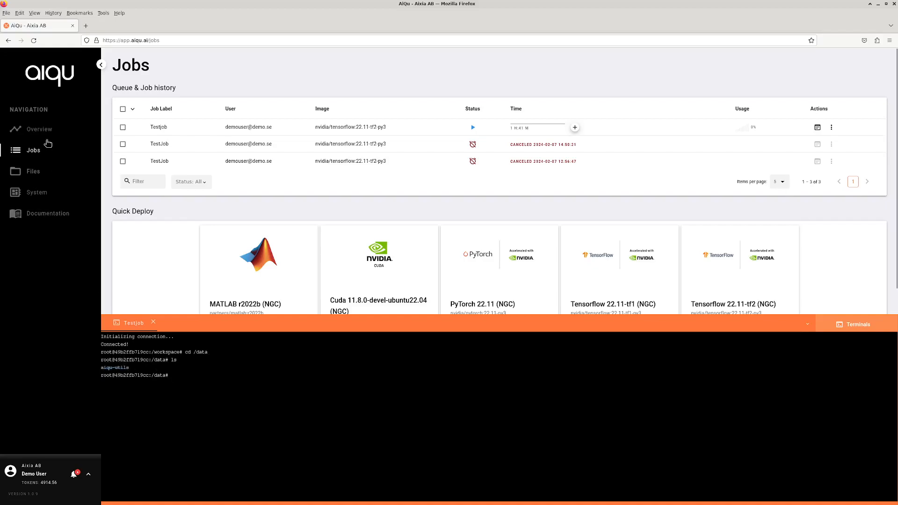
Browse Home Catalog's aiqu-utils files on the Files page, then restore the Testjob terminal.
left_click(37, 175)
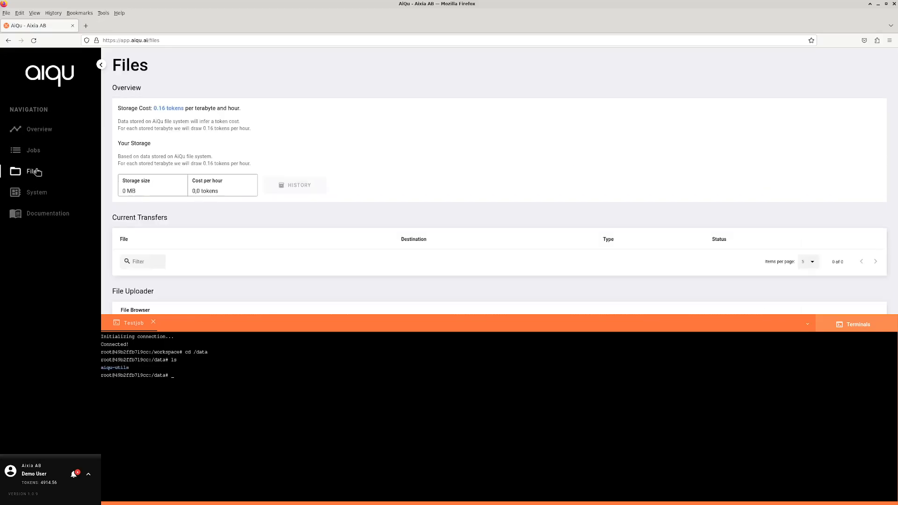
left_click(808, 326)
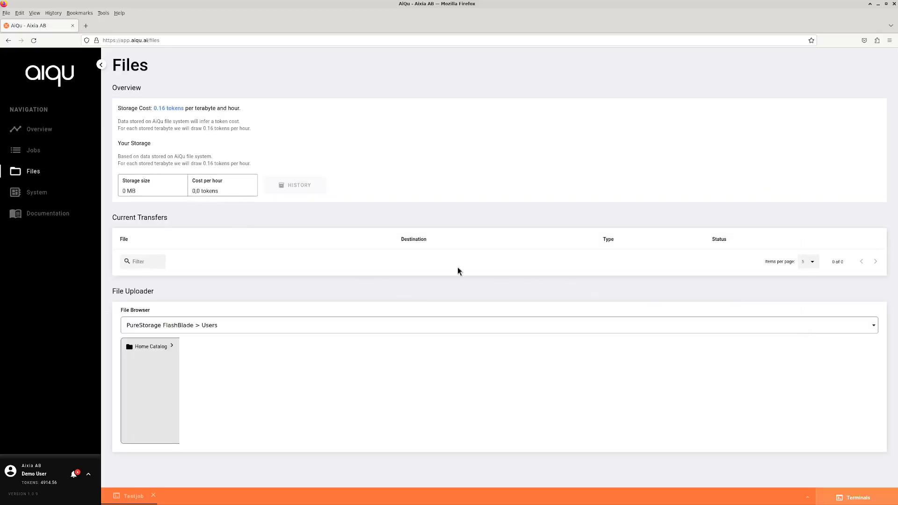
left_click(172, 347)
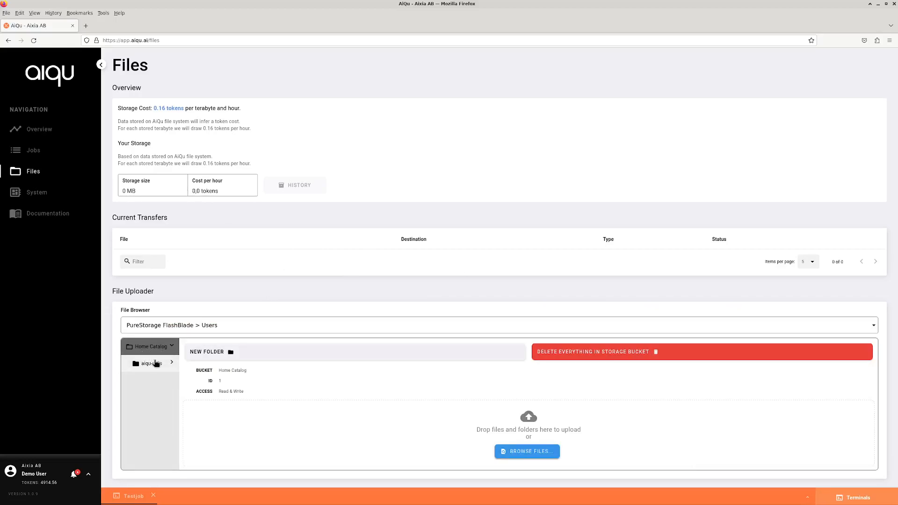
left_click(153, 365)
scroll(176, 390, "down", 1)
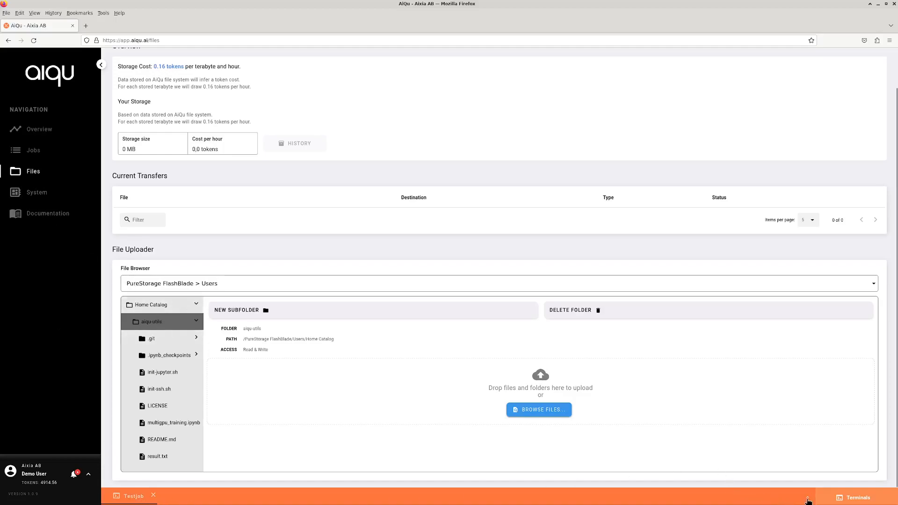
left_click(808, 498)
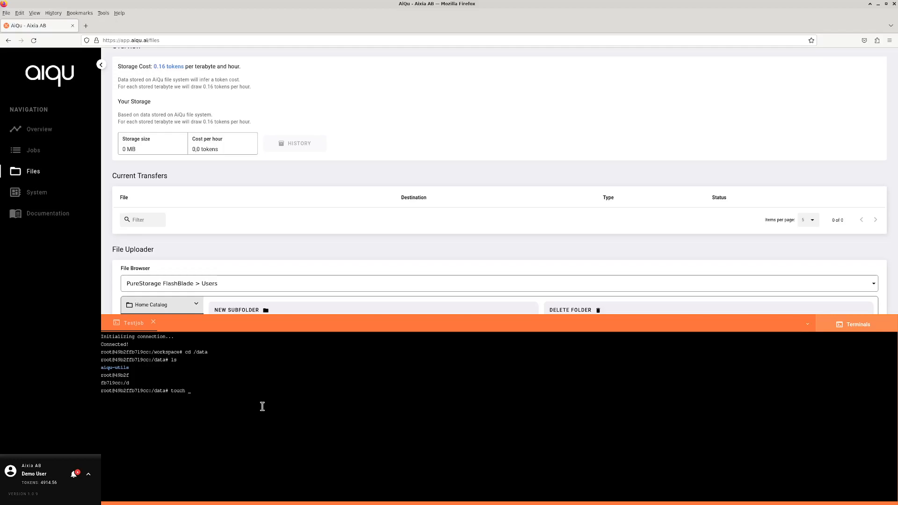
Create an empty test123 file in /data with touch.
type("touch test123")
key("Return")
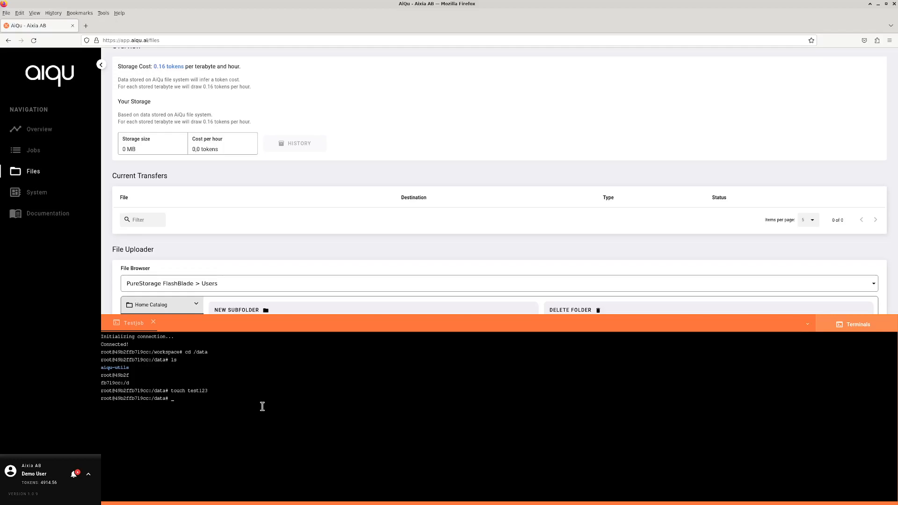
left_click(808, 324)
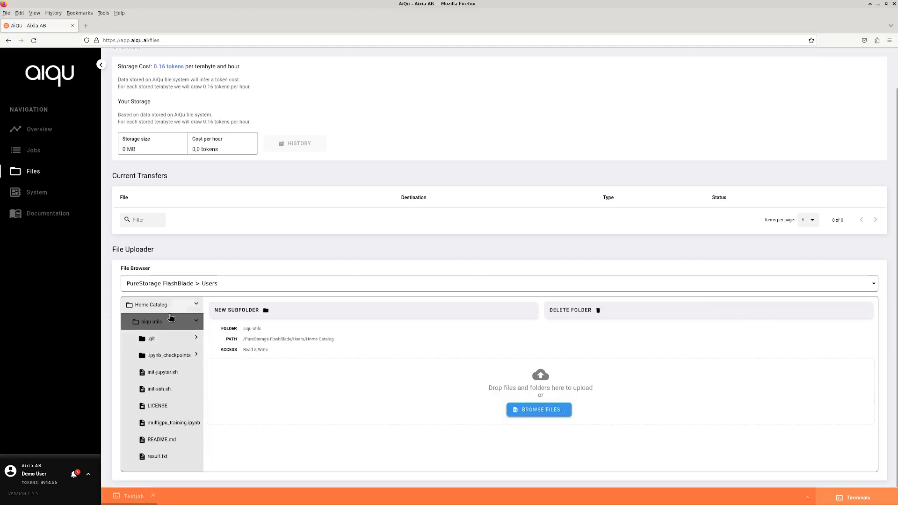
Refresh the Home Catalog tree so test123 appears beside aiqu-utils.
scroll(167, 334, "up", 2)
left_click(152, 363)
scroll(180, 384, "down", 1)
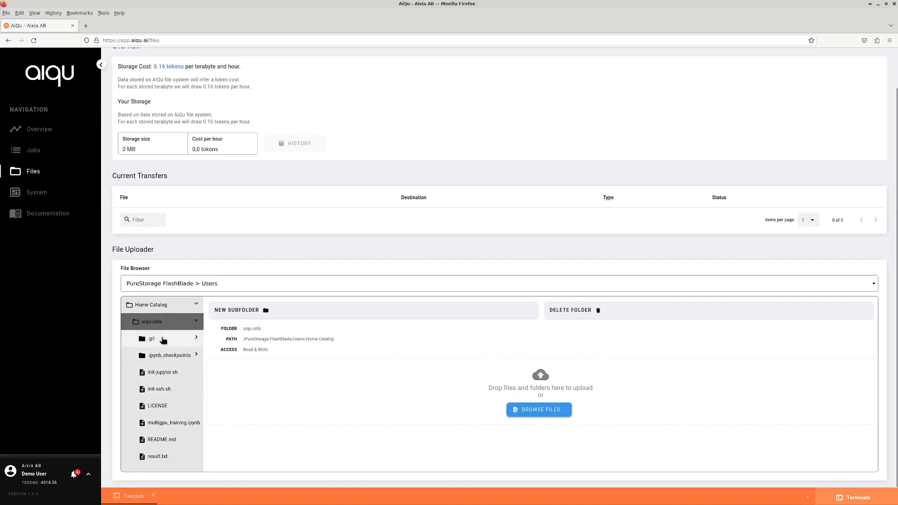
left_click(159, 311)
left_click(156, 347)
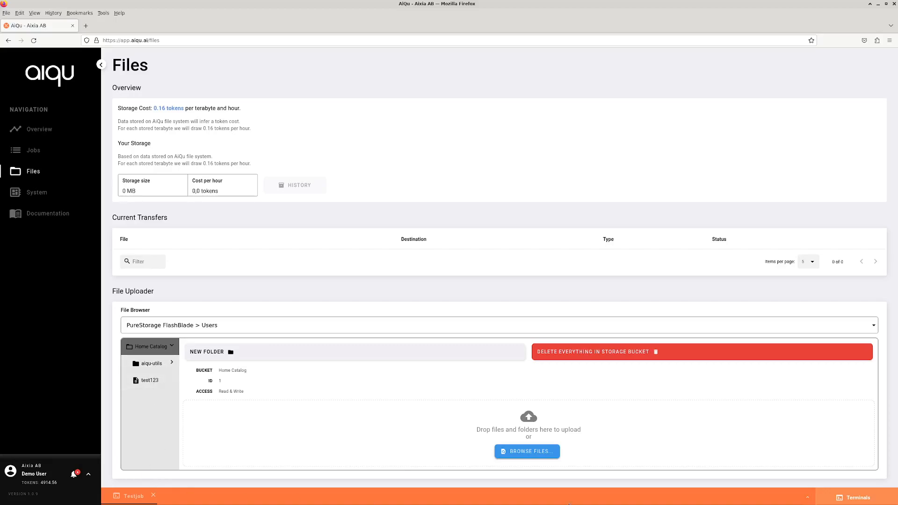
In /data/aiqu-utils, list the scripts and run init-ssh.sh to install the SSH server.
left_click(808, 497)
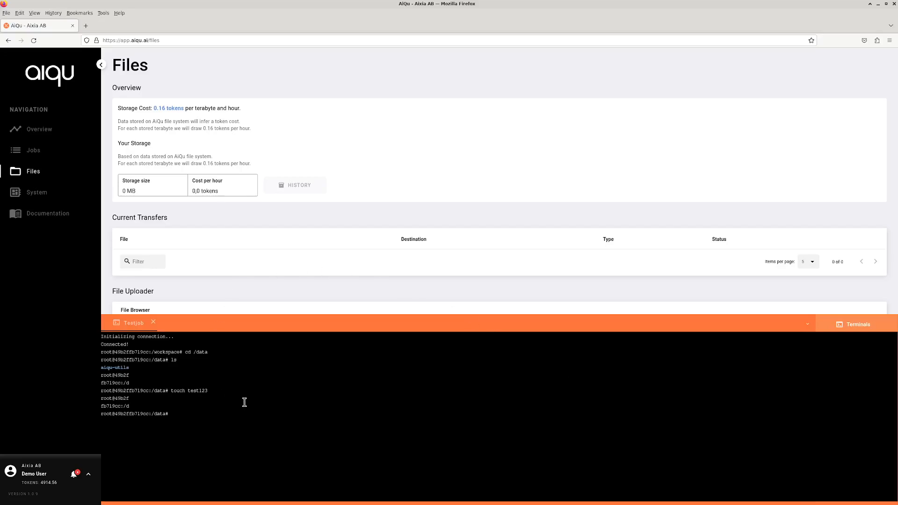
key("Return")
type("ls")
key("Return")
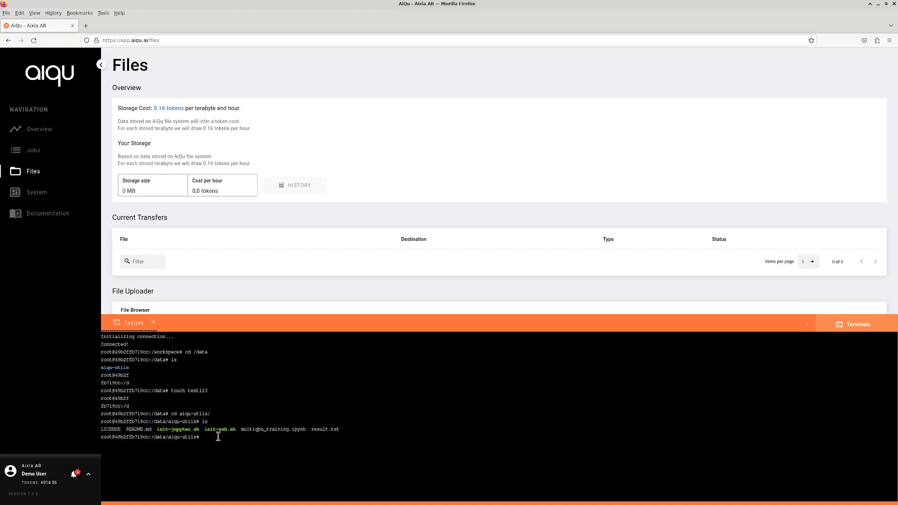
double_click(170, 429)
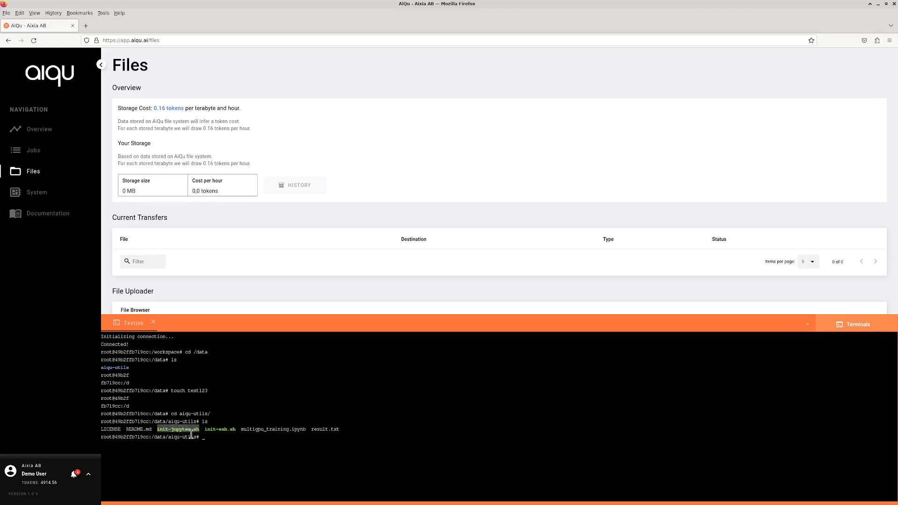
double_click(221, 431)
left_click(271, 442)
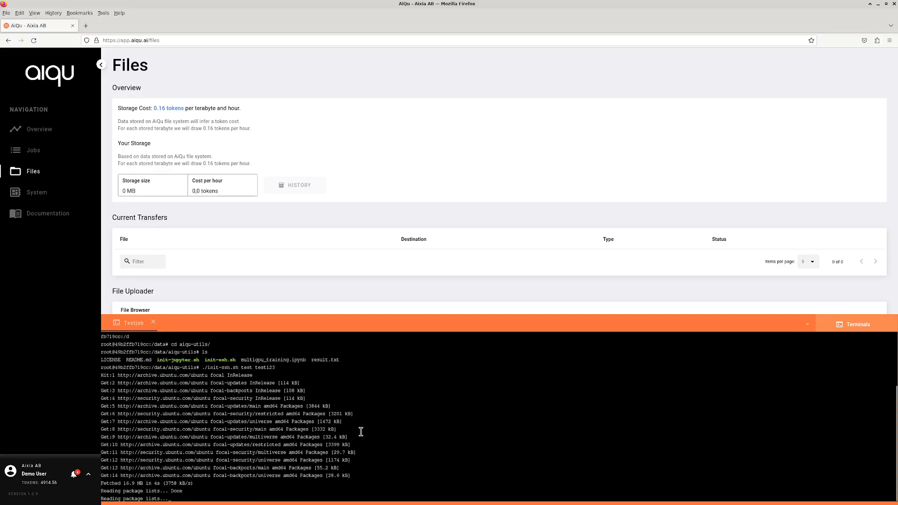
left_click(33, 150)
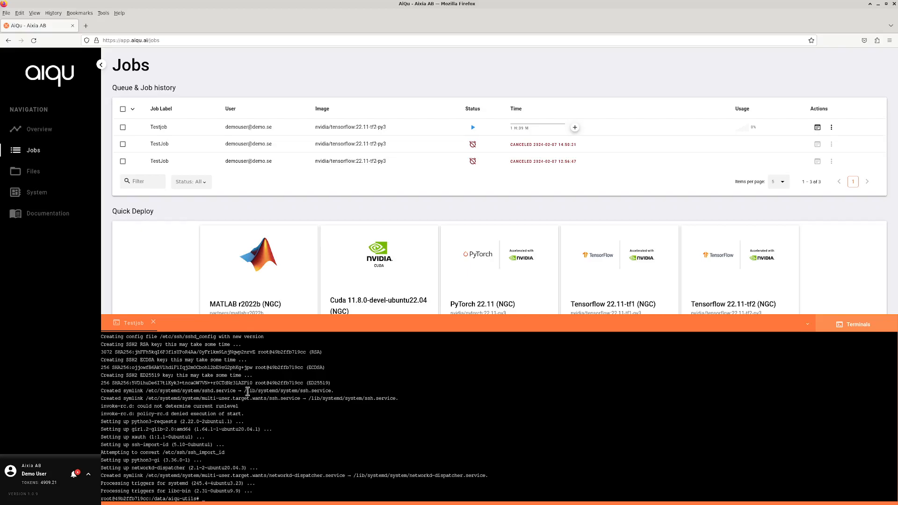
Run the init-jupyter.sh setup script in the Testjob terminal.
key("ctrl+f")
type("i")
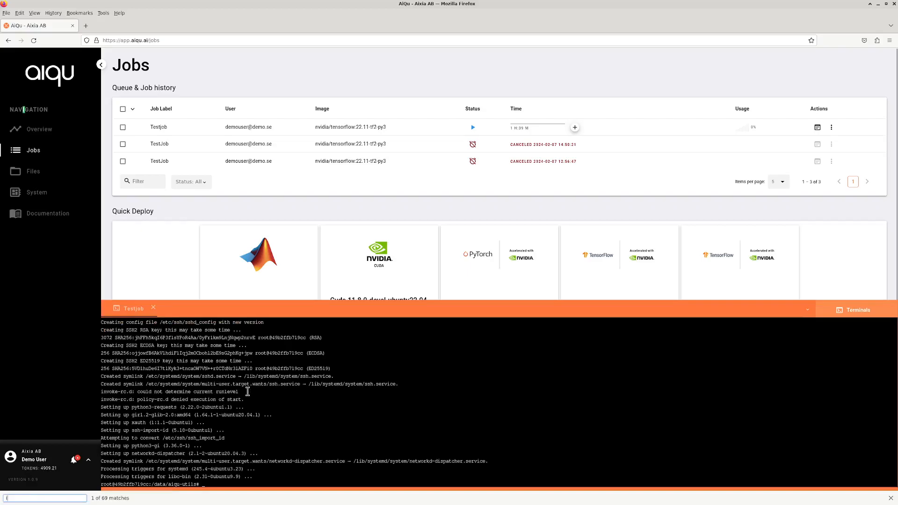
left_click(891, 498)
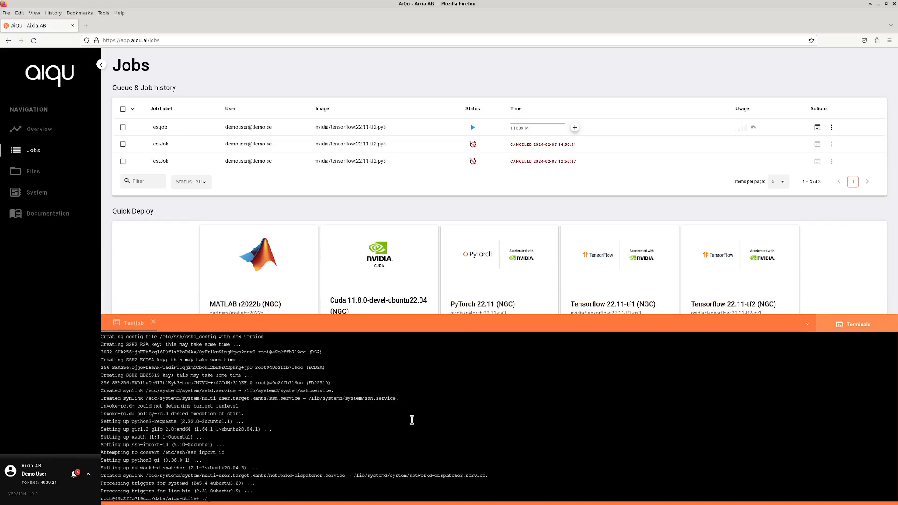
key("Tab")
key("Return")
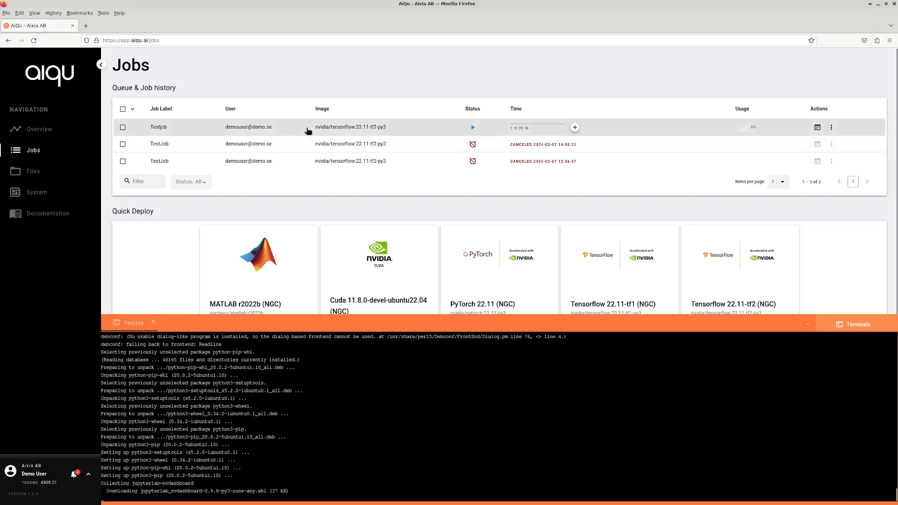
Copy Testjob's port-22 relay address from its job information.
left_click(285, 128)
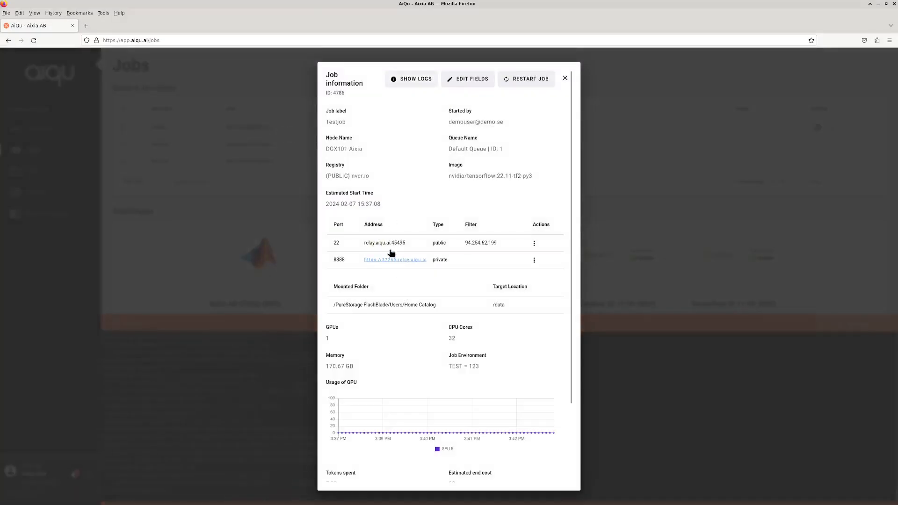
left_click_drag(407, 245, 365, 252)
right_click(391, 246)
left_click(407, 249)
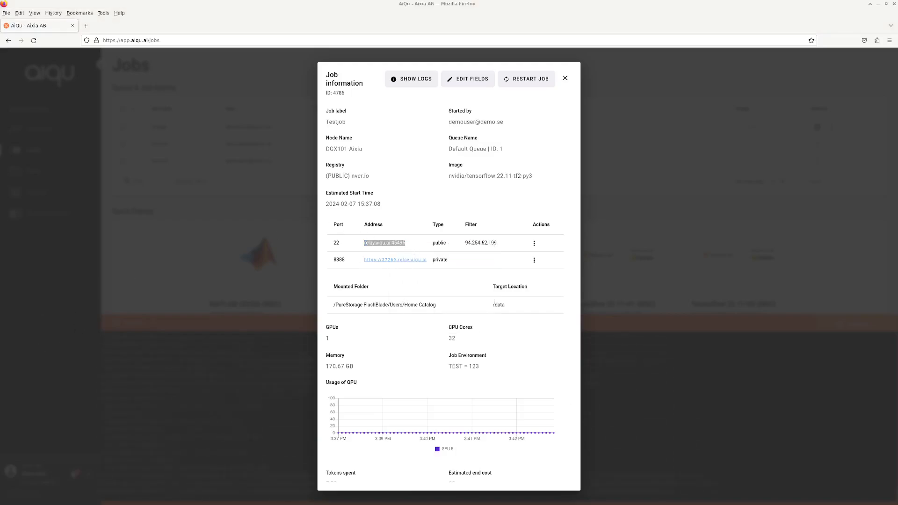
Paste the relay address and turn it into an ssh command for relay.aiqu.ai port 45495.
right_click(192, 177)
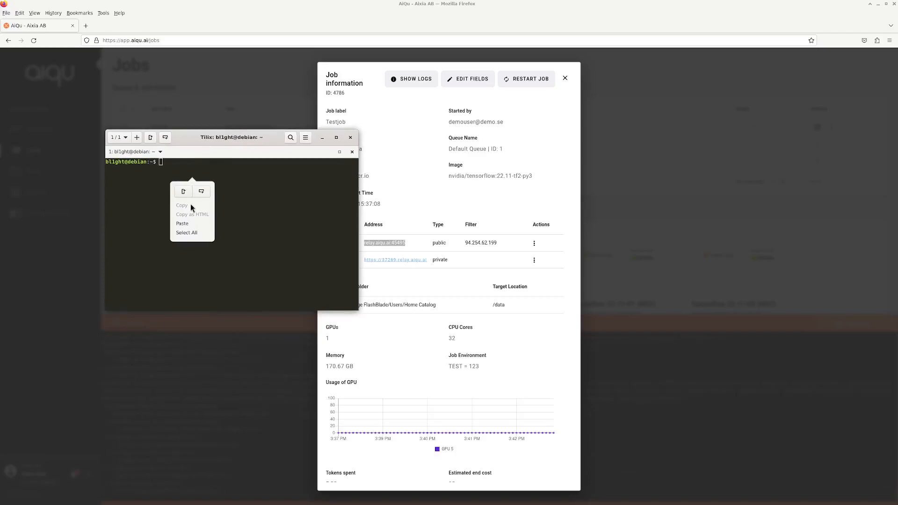
left_click(184, 223)
key("Left")
key("Left")
key("Left")
key("Left")
key("Left")
key("Left")
key("Left")
key("Left")
key("Left")
key("Left")
key("Left")
key("Left")
key("Left")
key("Left")
key("Left")
key("Left")
key("Left")
key("Left")
type("ssh")
key("Right")
key("Right")
key("Right")
key("Right")
key("Right")
key("Right")
key("Right")
key("Right")
key("Right")
key("Right")
key("Right")
key("Right")
key("Right")
key("Delete")
type("-p")
key("End")
key("Return")
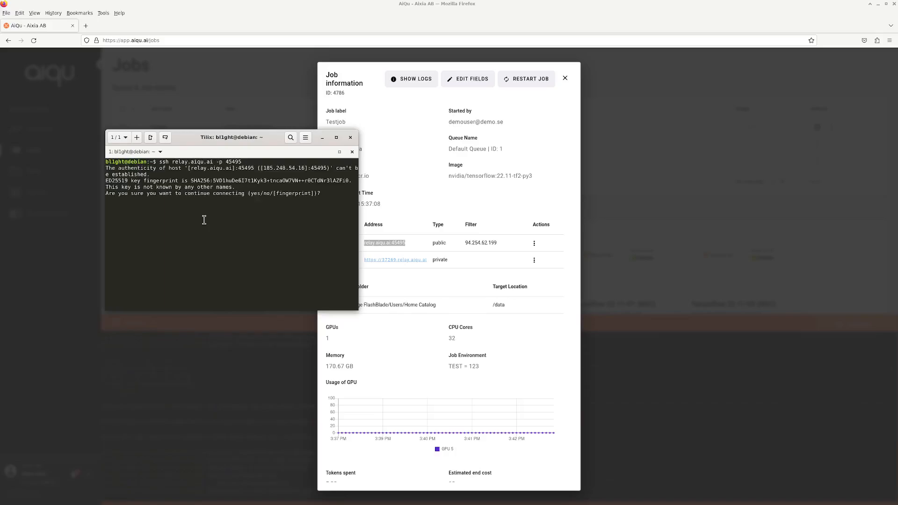
Accept the host key, then reconnect as the job's user and log in with the password.
type("yes")
key("Return")
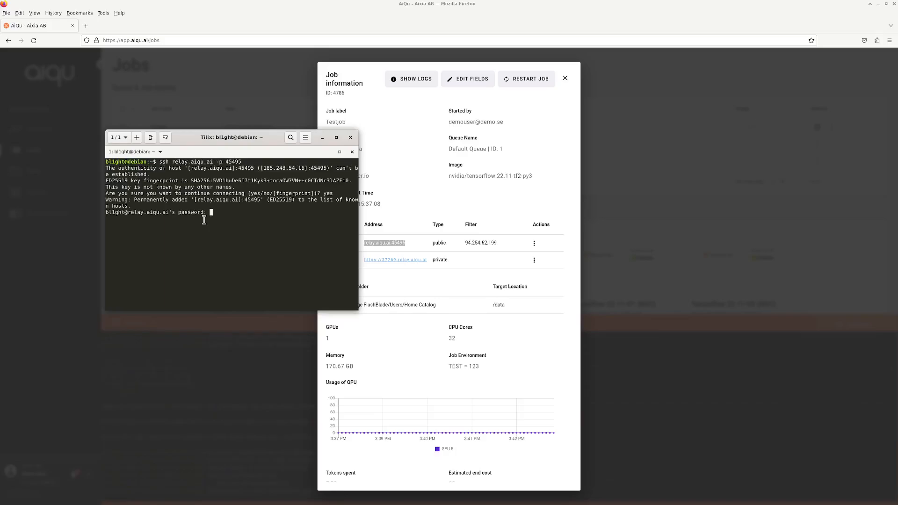
key("ctrl+c")
key("Up")
key("ctrl+Left")
key("ctrl+Left")
key("ctrl+Left")
key("ctrl+Left")
key("ctrl+Left")
type("test@")
key("Return")
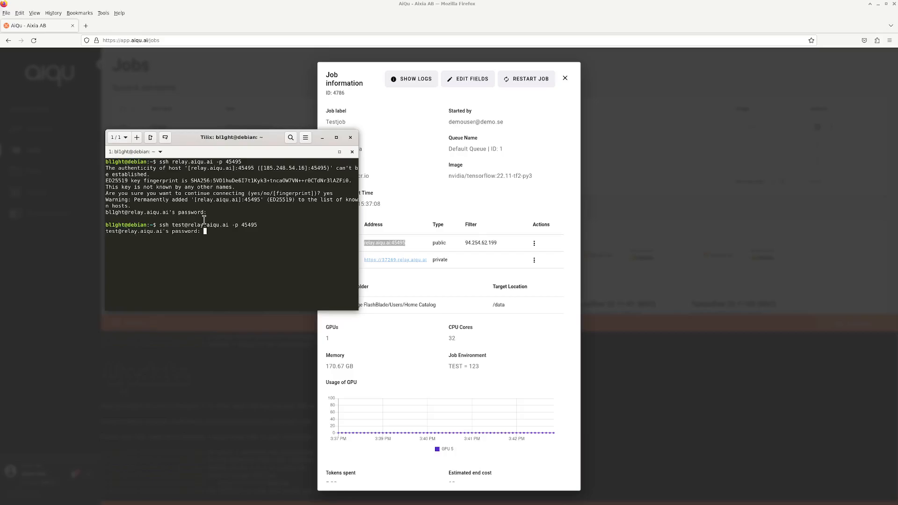
key("Return")
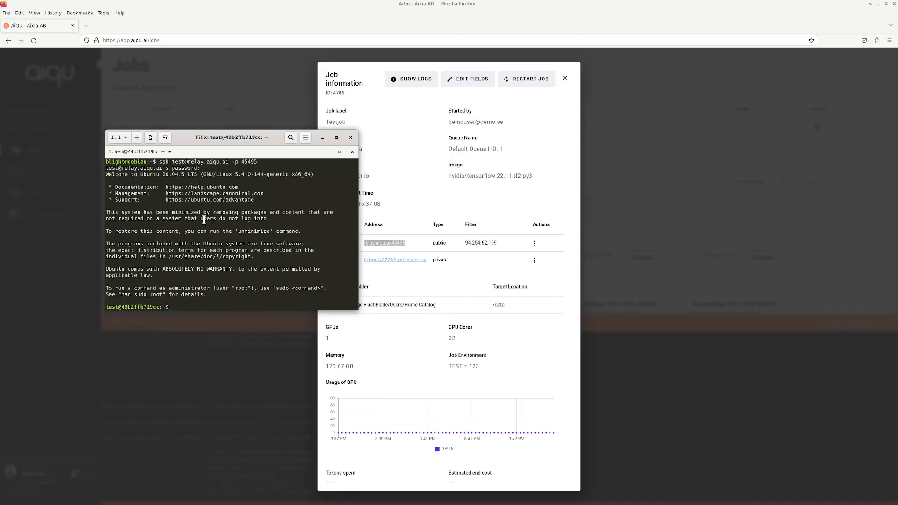
List the home directory, change into /data and list its aiqu-utils and test123 contents.
type("ls")
key("Return")
type("cd")
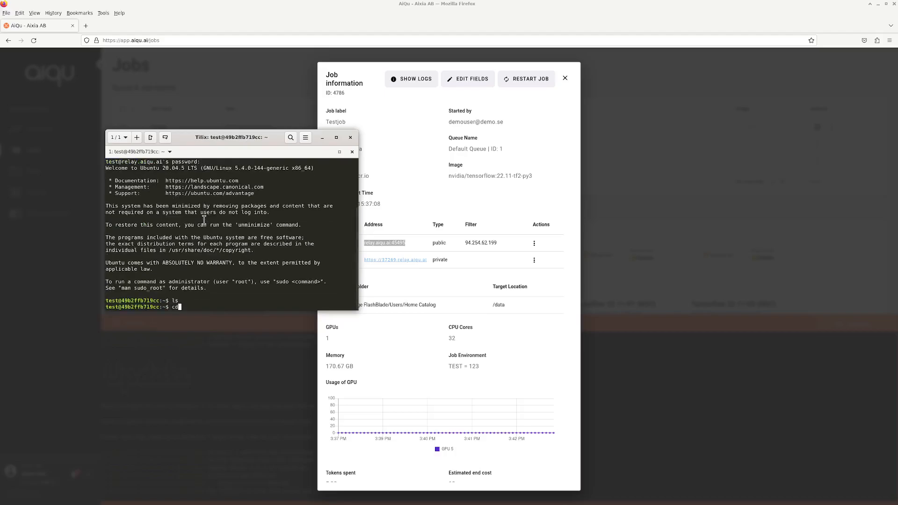
type(" /data")
key("Return")
type("ls")
key("Return")
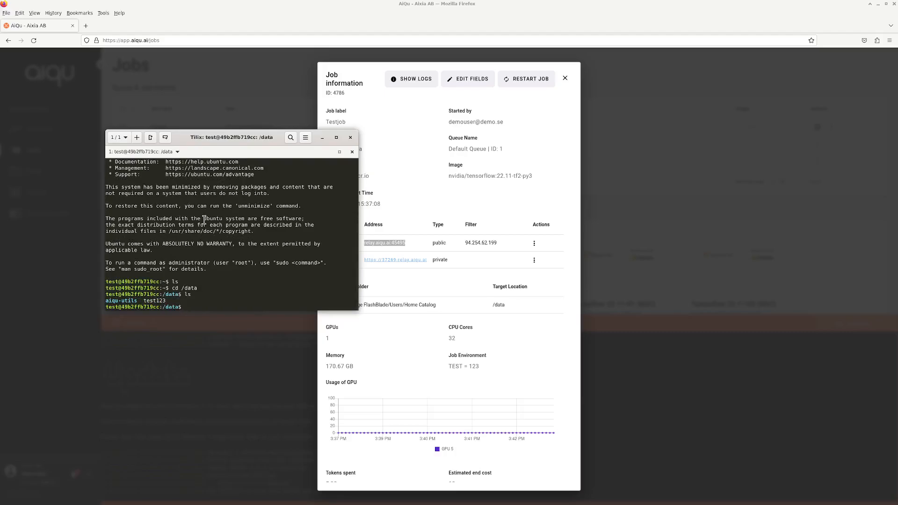
Minimize Tilix, reopen the Testjob details and follow its port 8888 relay link to JupyterLab.
left_click(322, 137)
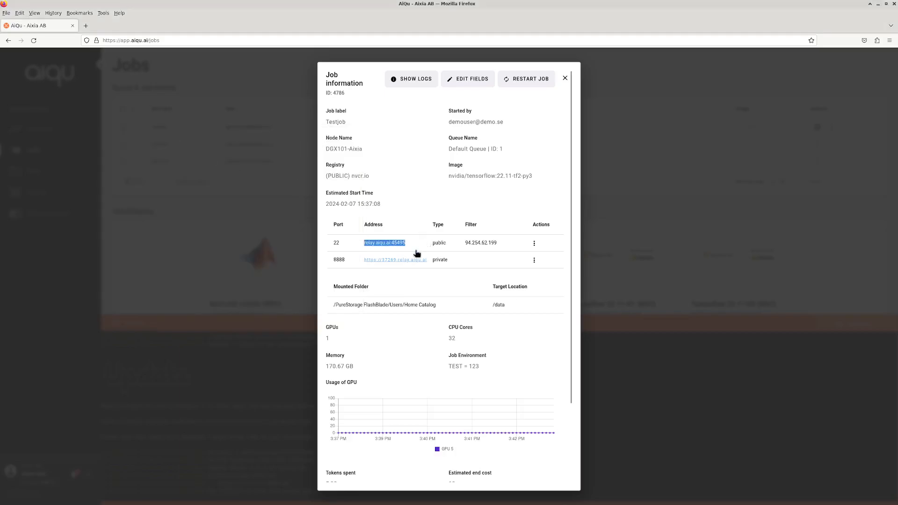
left_click(639, 234)
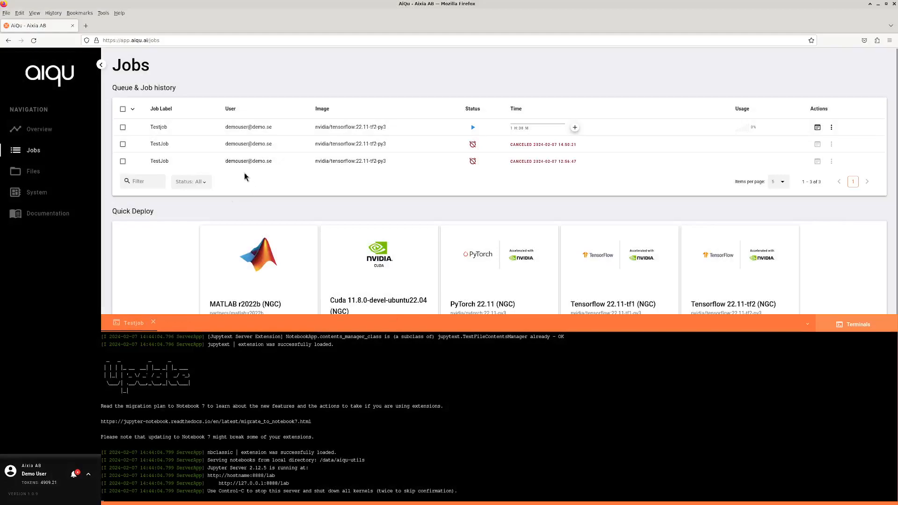
left_click(239, 132)
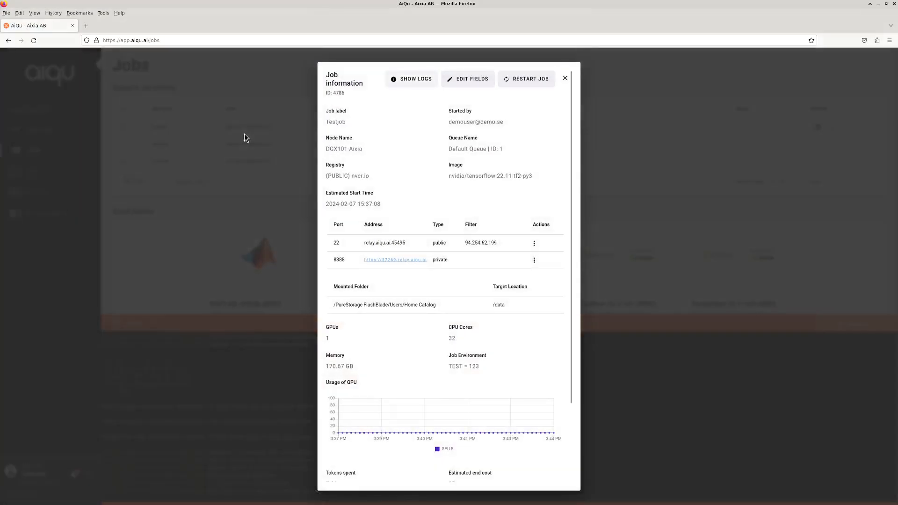
left_click(388, 260)
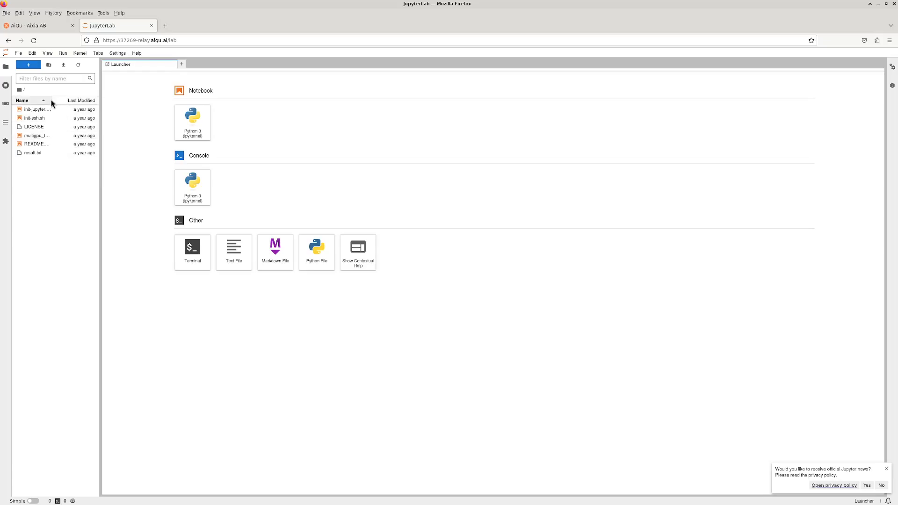
Open multigpu_training.ipynb and skim through its cells.
double_click(41, 136)
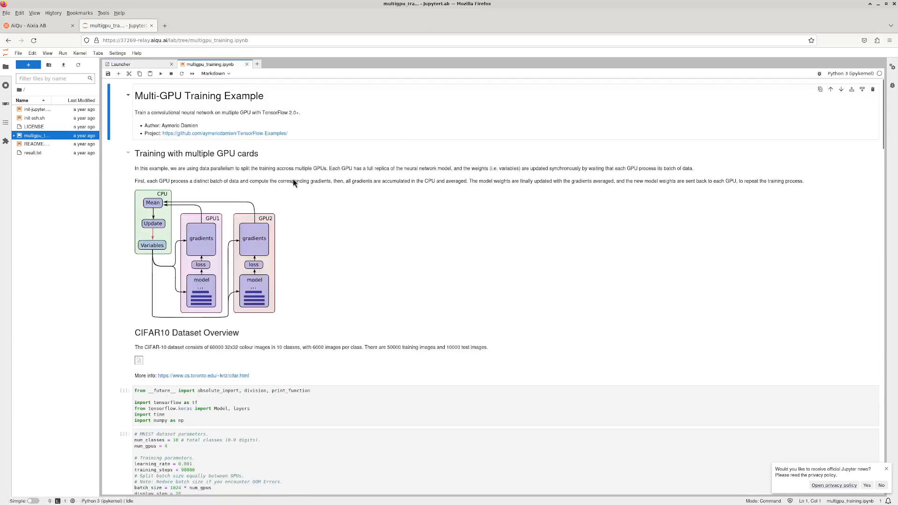
scroll(311, 194, "down", 5)
scroll(299, 179, "up", 5)
Run every cell of the notebook and scroll through the output as CIFAR10 downloads.
key("ctrl+a")
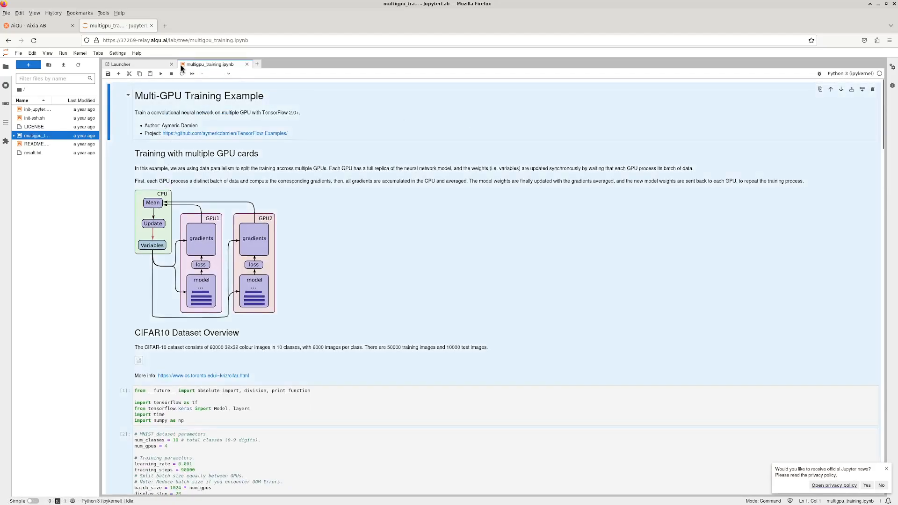
left_click(161, 74)
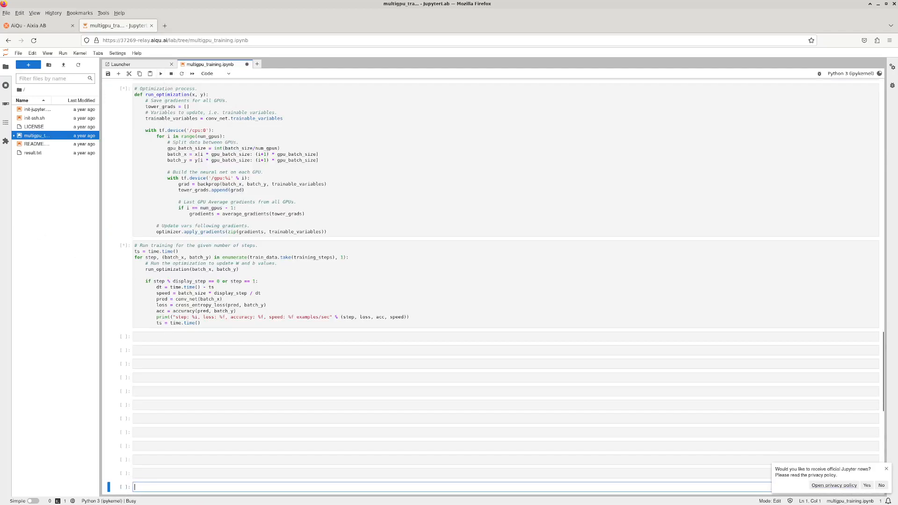
key("Escape")
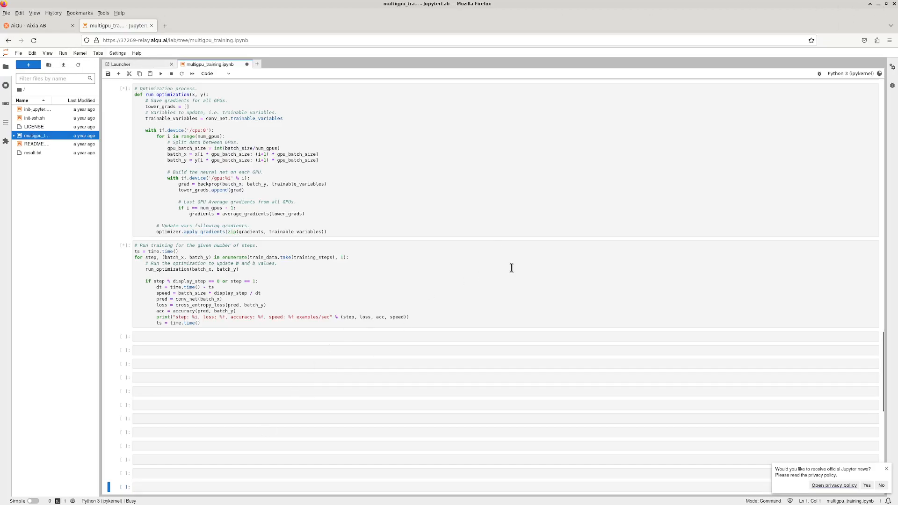
scroll(511, 267, "up", 20)
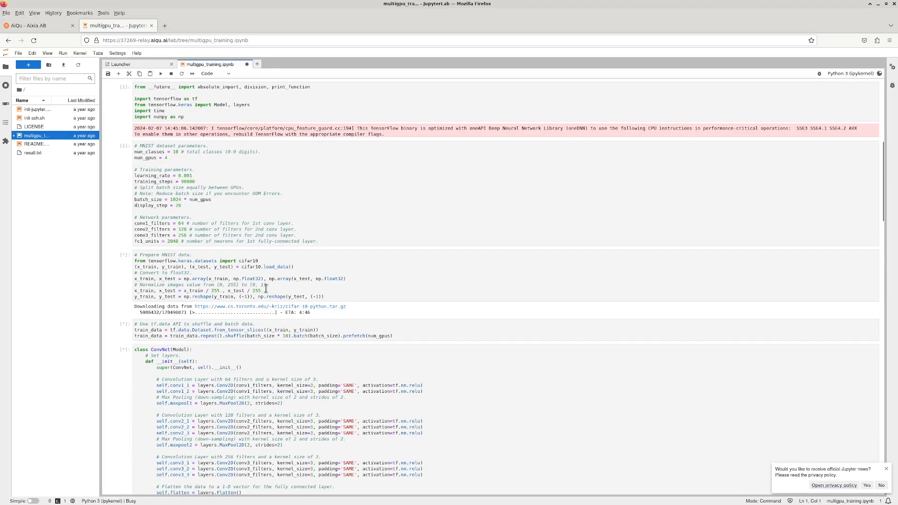
scroll(243, 215, "up", 5)
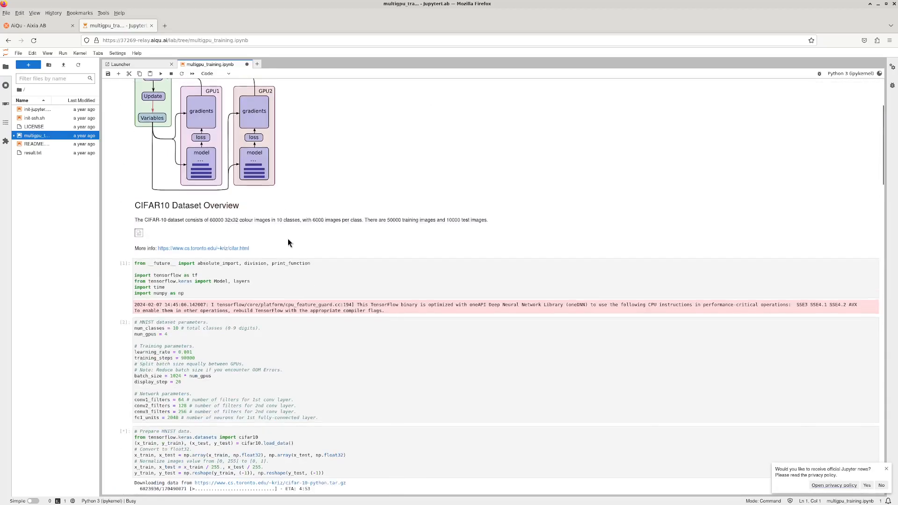
scroll(281, 224, "down", 3)
scroll(390, 209, "down", 2)
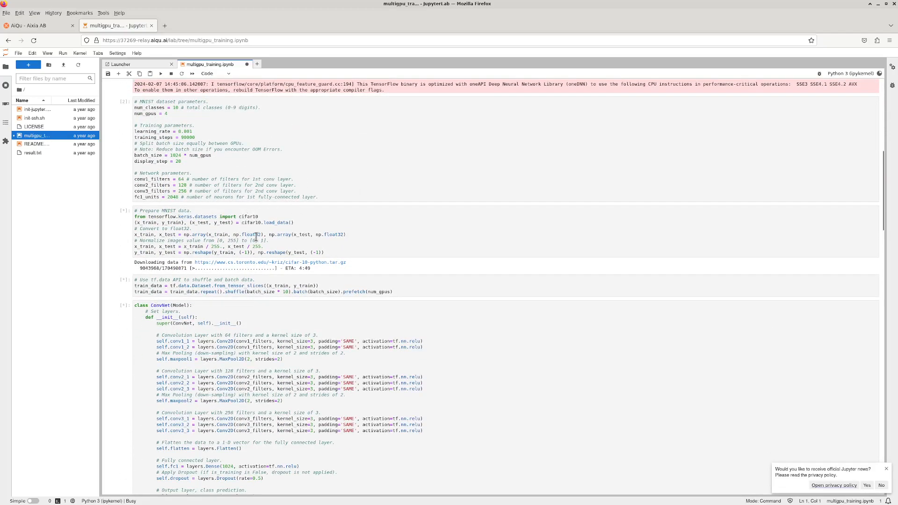
scroll(288, 243, "down", 2)
scroll(290, 239, "up", 4)
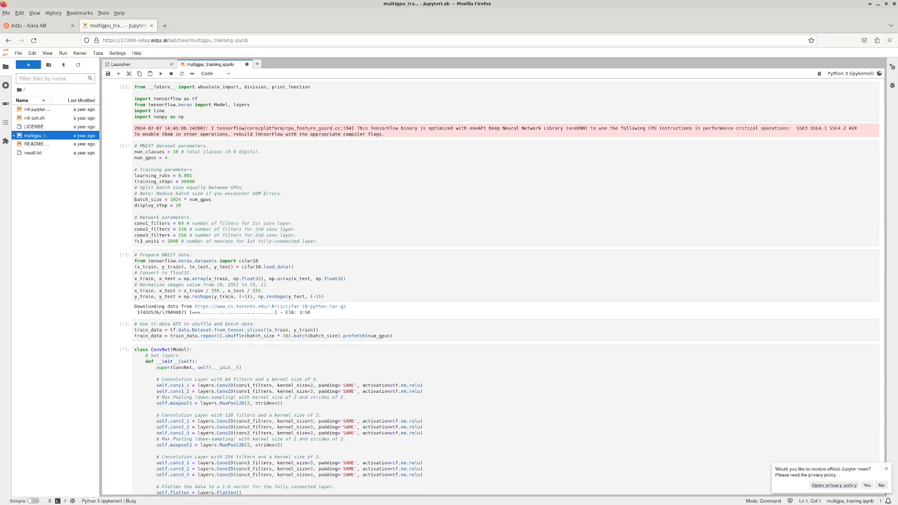
Back on the AIQu tab, close the Testjob dialog and terminal panel, then scroll to the Add job form.
left_click(38, 26)
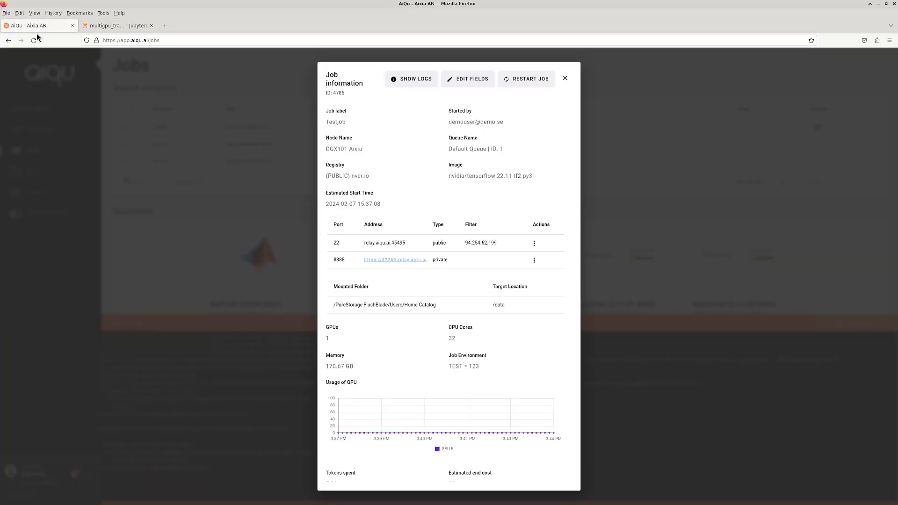
left_click(636, 120)
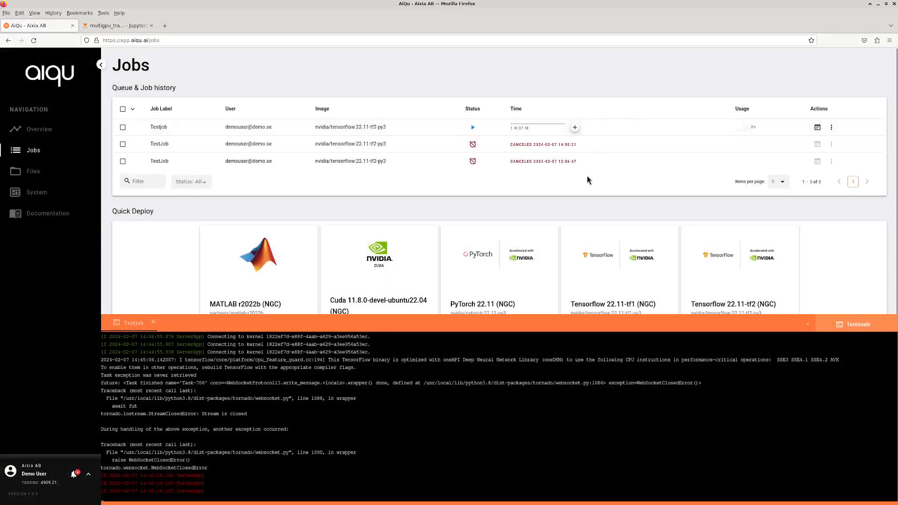
left_click(808, 325)
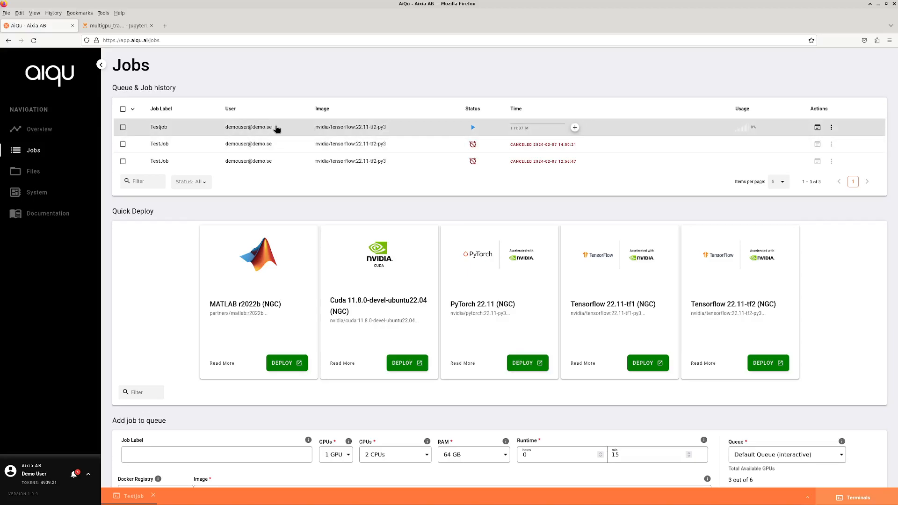
scroll(424, 195, "down", 3)
scroll(423, 194, "down", 3)
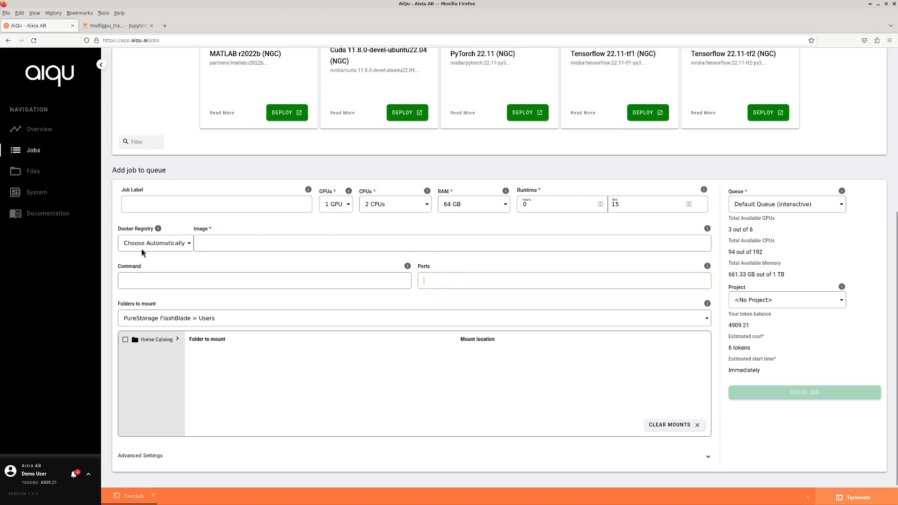
scroll(170, 248, "up", 3)
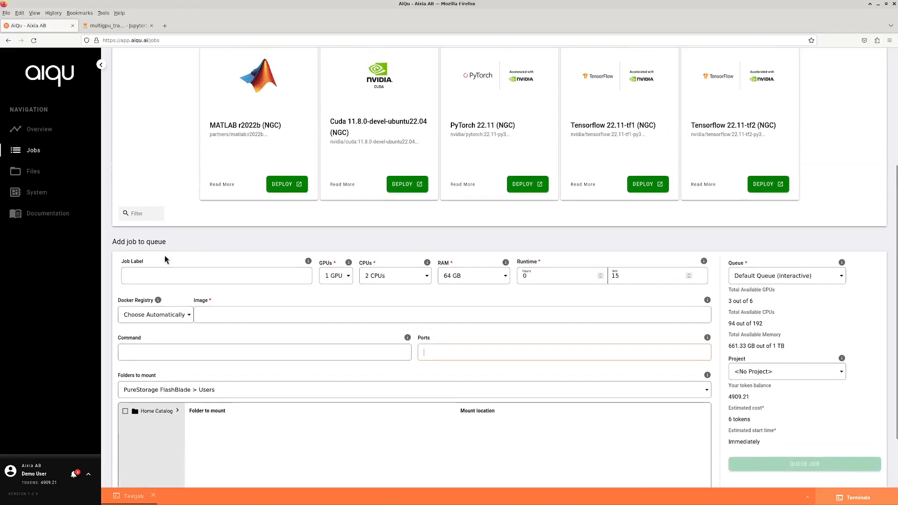
scroll(195, 279, "down", 3)
scroll(187, 289, "down", 1)
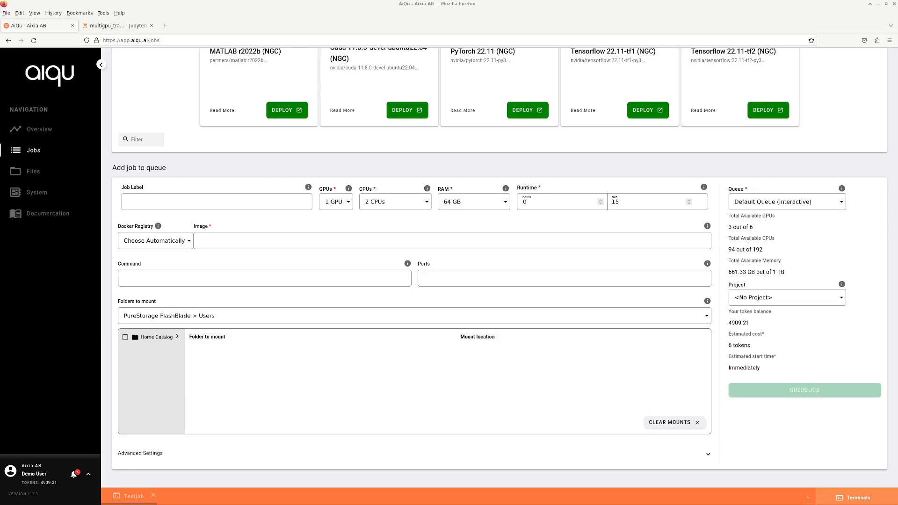
Maximize VS Code and review the relay.aiqu.ai Host and HostName lines in the SSH config.
left_click_drag(0, 45, 242, 56)
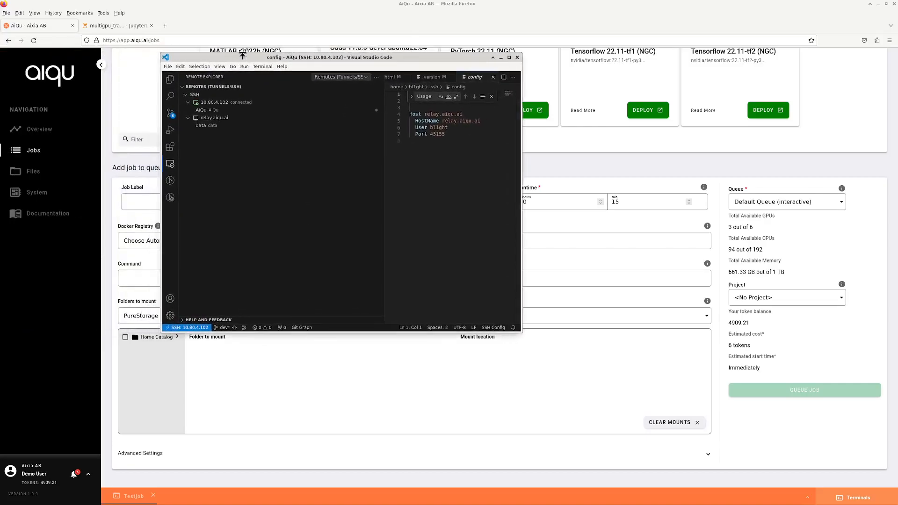
double_click(339, 56)
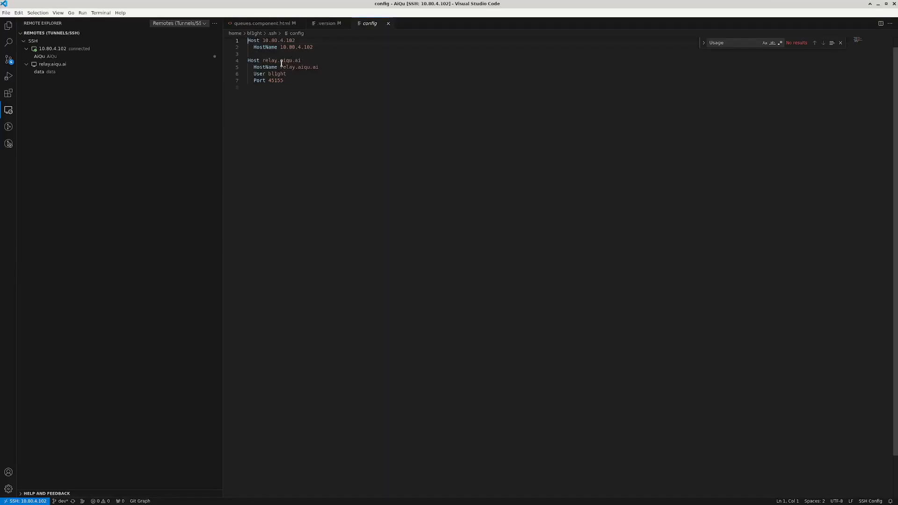
left_click_drag(263, 59, 307, 61)
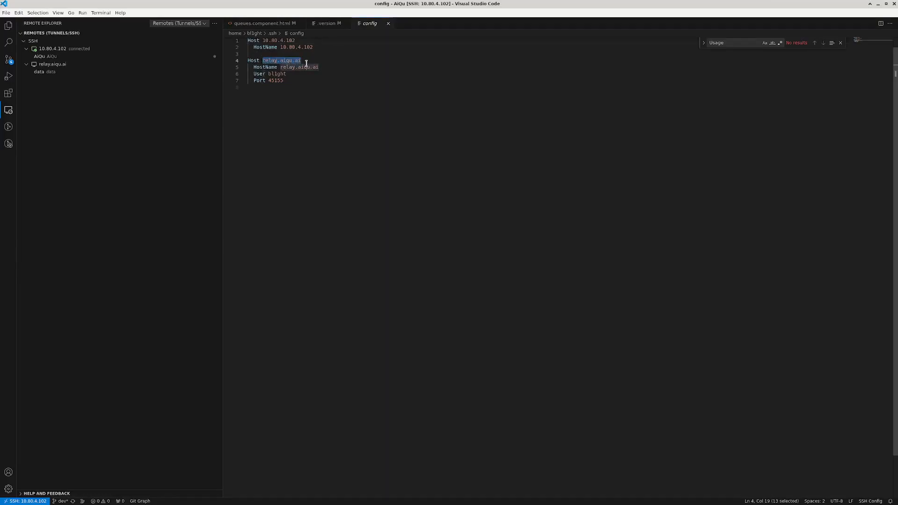
left_click(307, 61)
left_click_drag(329, 68, 267, 74)
left_click(321, 71)
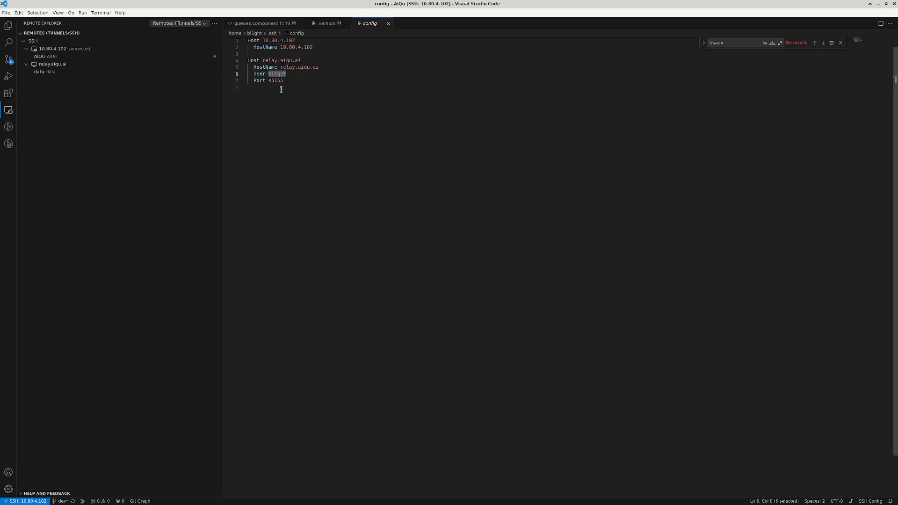
Set the entry's User to the job's user and Port to 45495, then save and close the file.
type("test")
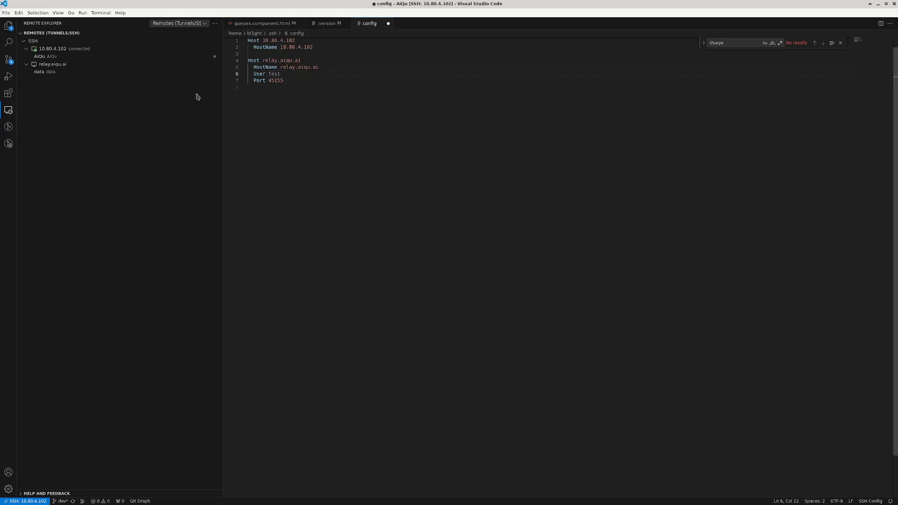
left_click_drag(284, 81, 272, 81)
type("relay.aiqu.ai:45495")
left_click(253, 87)
key("BackSpace")
key("BackSpace")
left_click_drag(313, 81, 271, 81)
key("BackSpace")
key("ctrl+s")
left_click(389, 23)
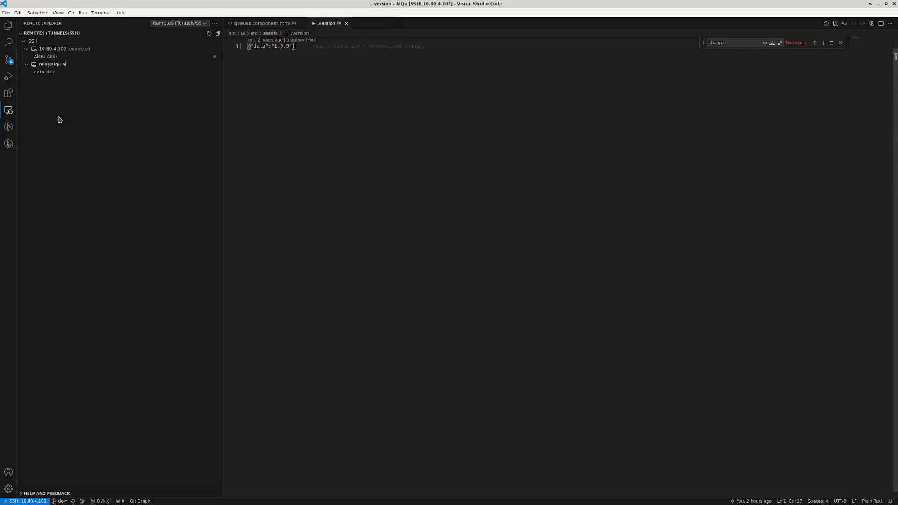
Open relay.aiqu.ai's data folder over SSH with the password and view aiqu-utils' init-jupyter.sh and init-ssh.sh.
left_click(215, 72)
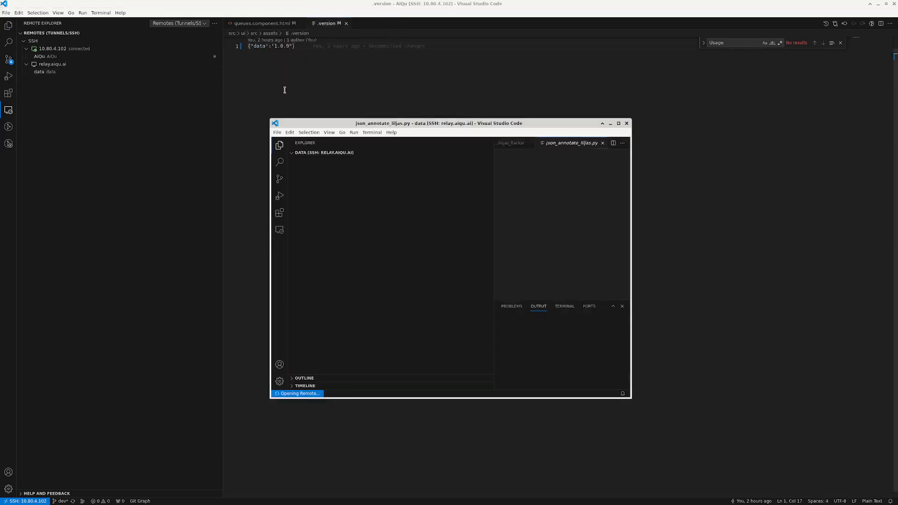
double_click(461, 122)
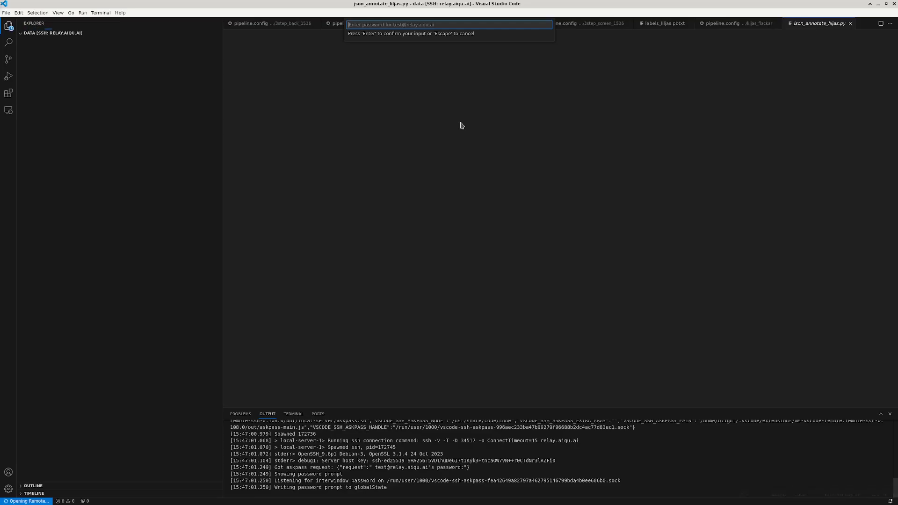
type("****")
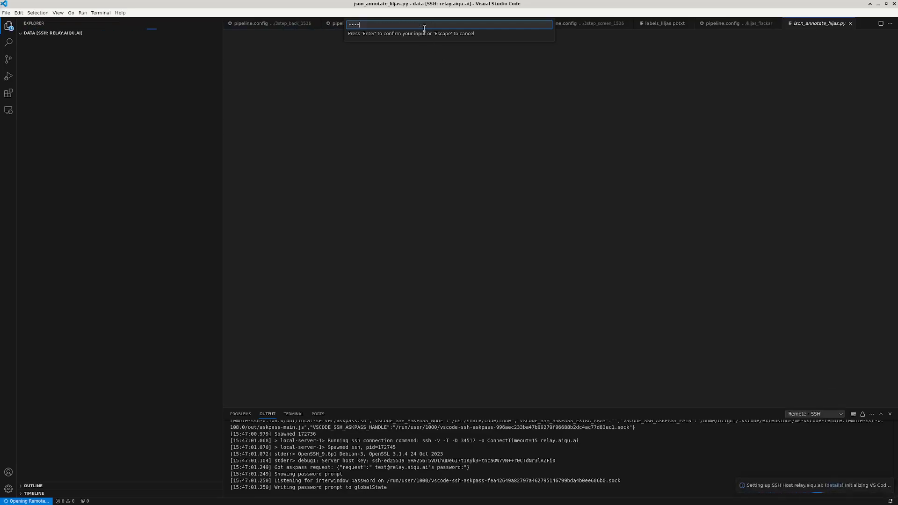
key("Return")
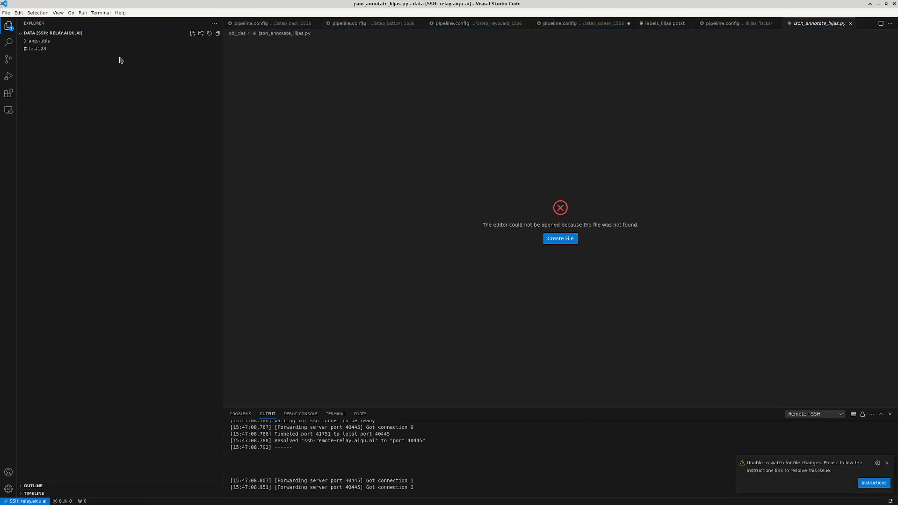
left_click(44, 41)
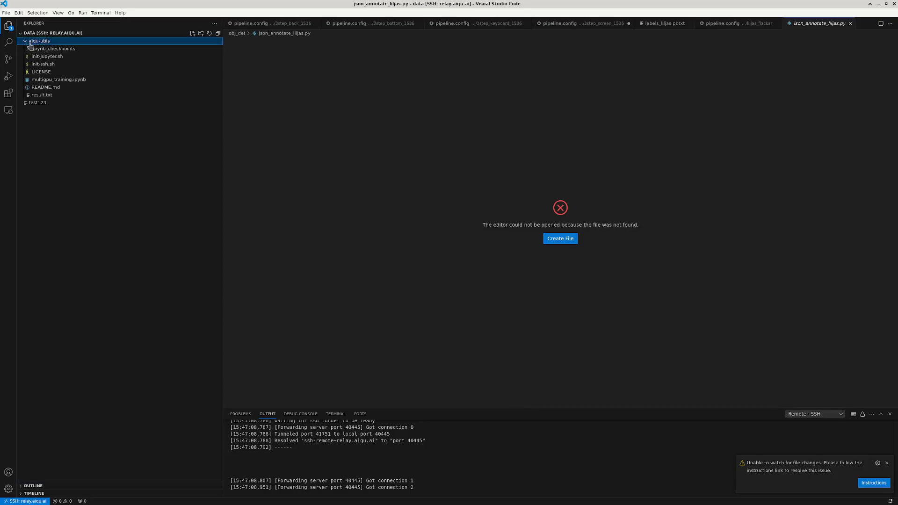
left_click(60, 57)
left_click(63, 66)
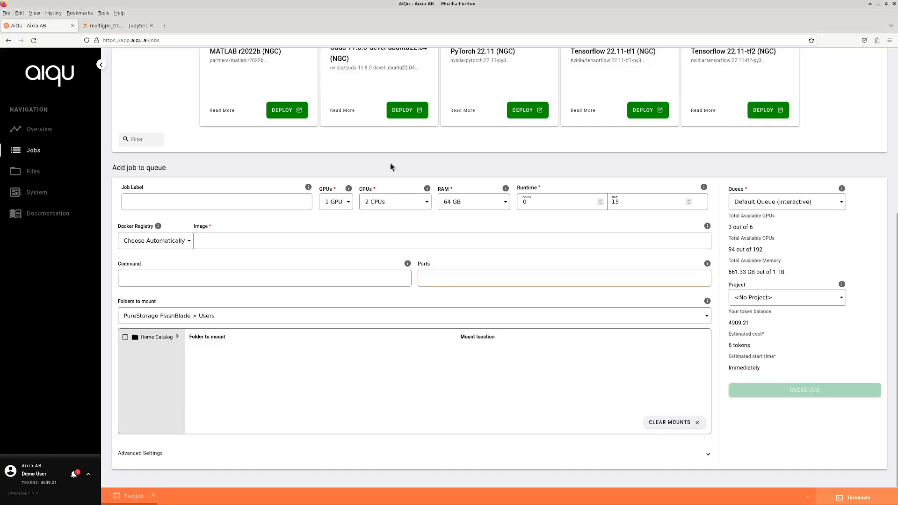
scroll(375, 159, "up", 5)
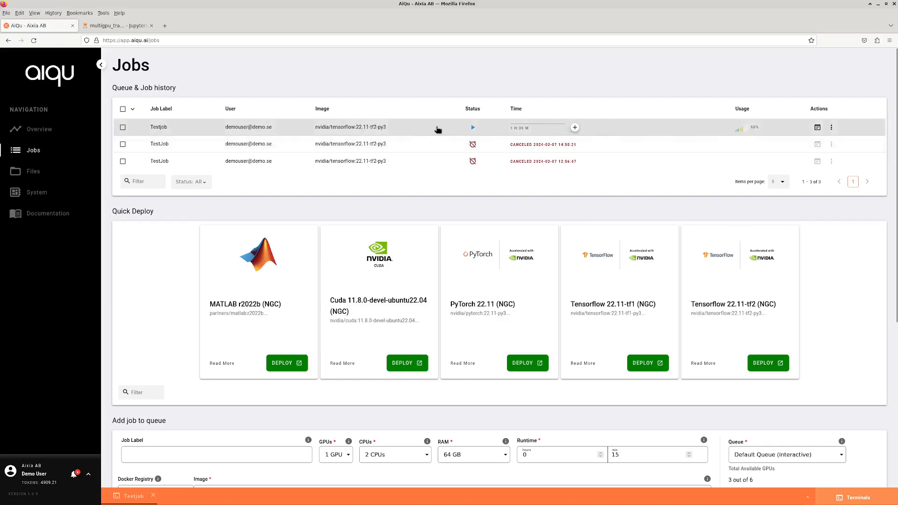
left_click(113, 26)
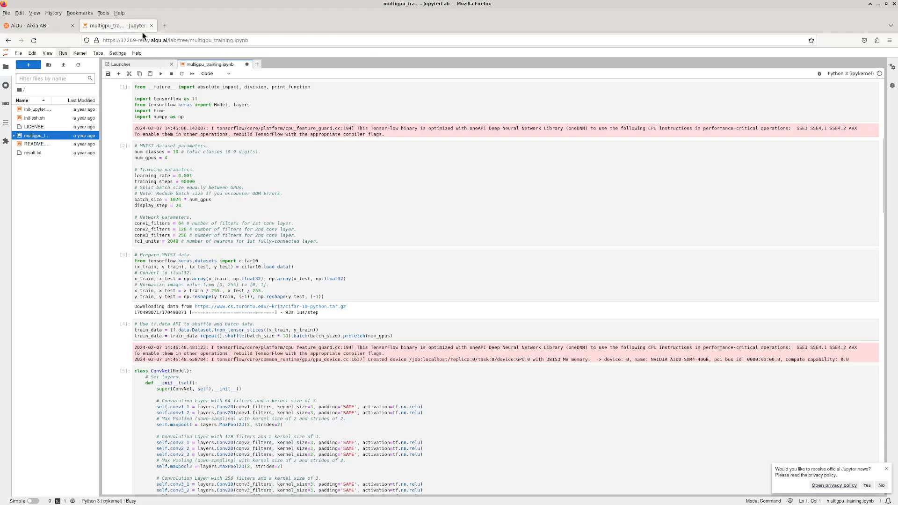
scroll(419, 148, "down", 6)
scroll(420, 148, "down", 20)
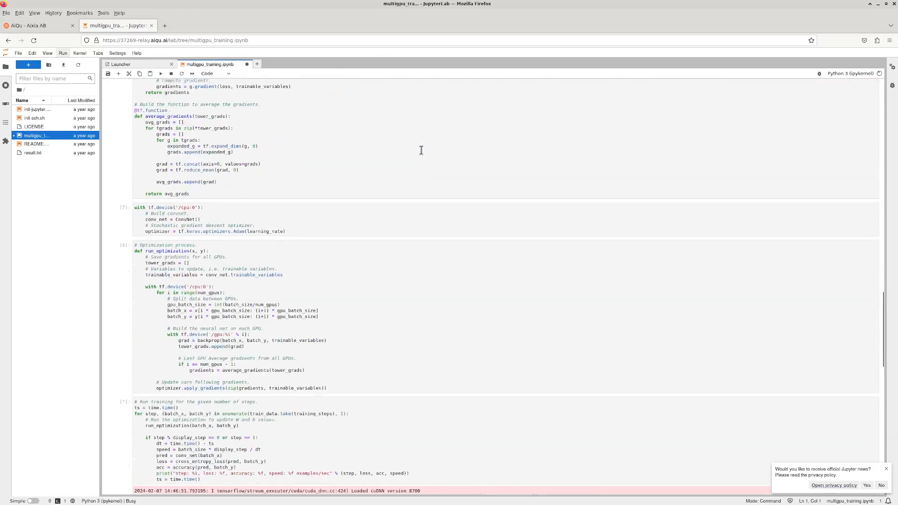
scroll(411, 146, "up", 5)
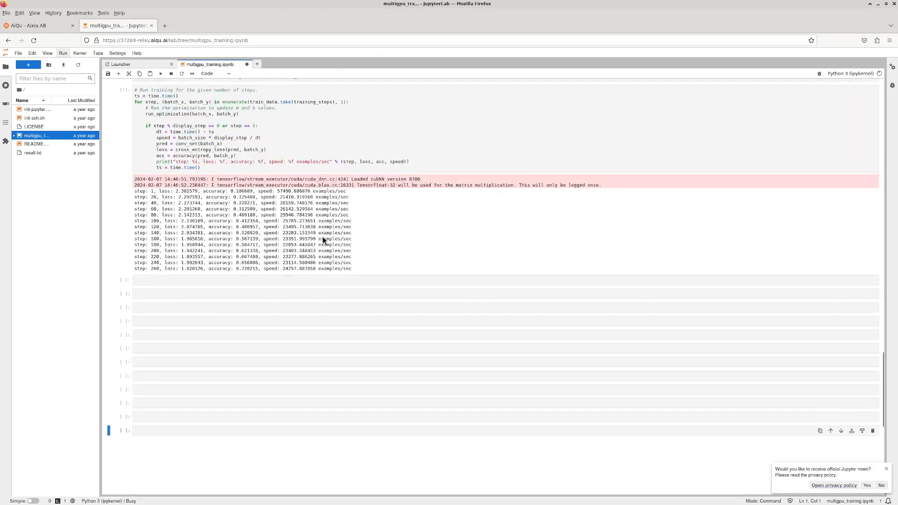
left_click(39, 25)
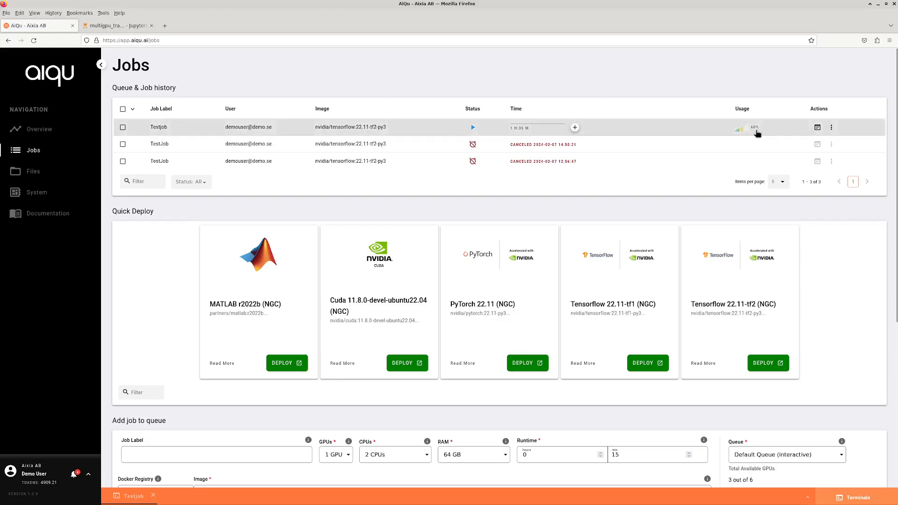
left_click(428, 130)
mouse_move(544, 413)
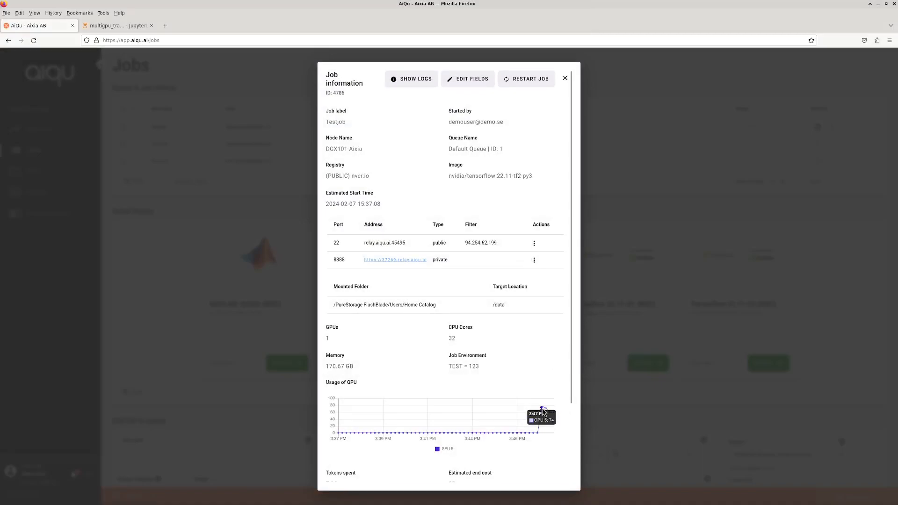
scroll(555, 419, "down", 3)
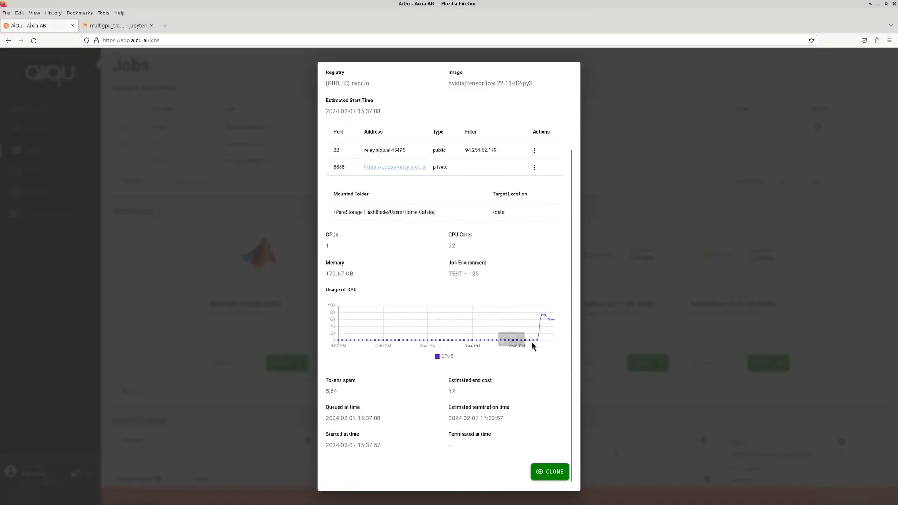
mouse_move(547, 324)
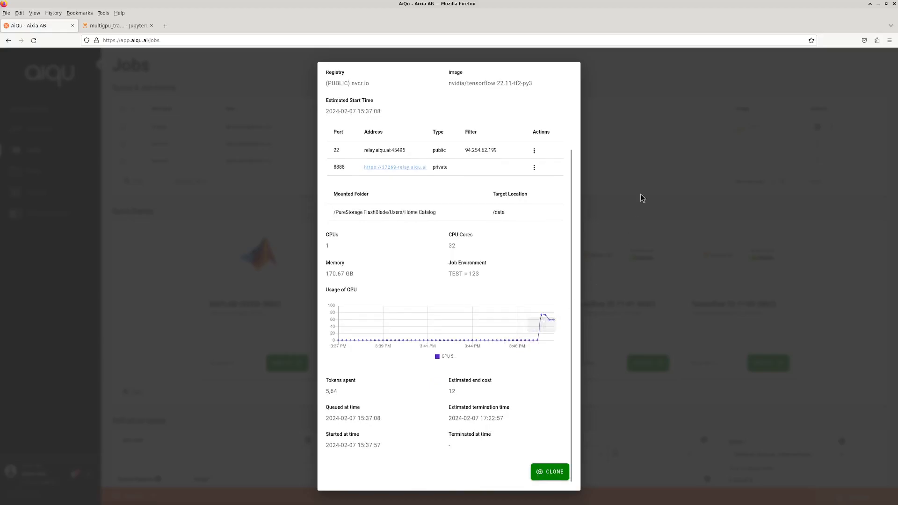
left_click(632, 154)
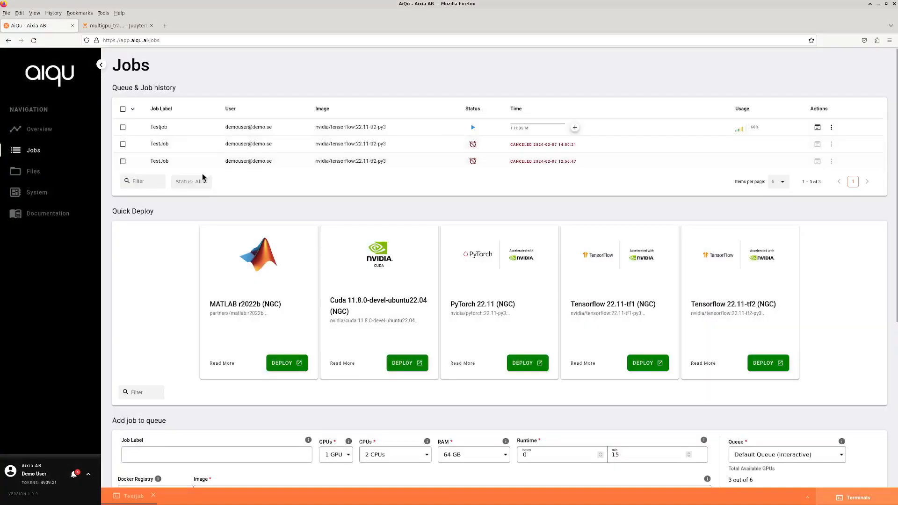
left_click(51, 134)
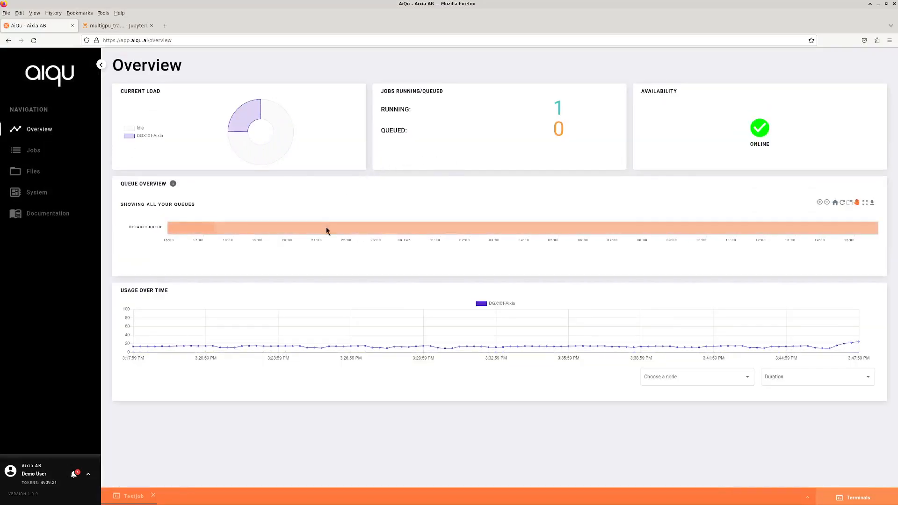
mouse_move(852, 345)
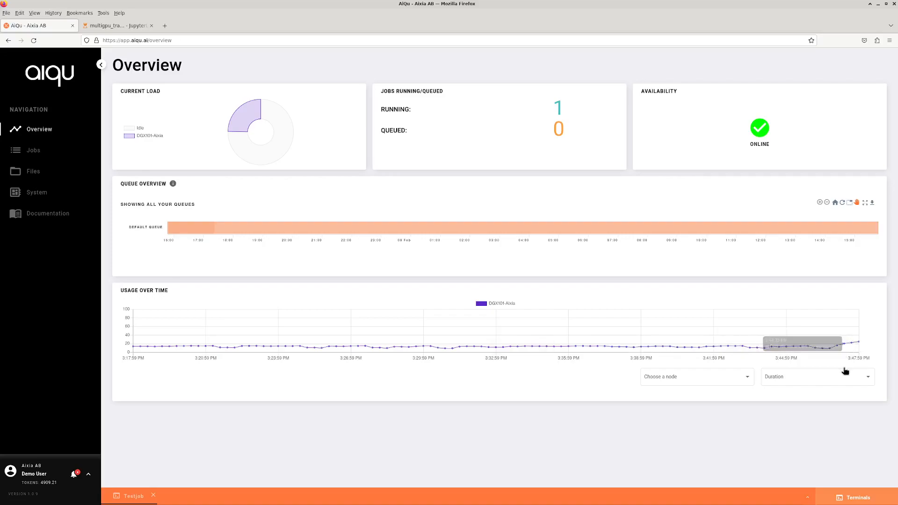
left_click(818, 377)
left_click(722, 377)
left_click(722, 377)
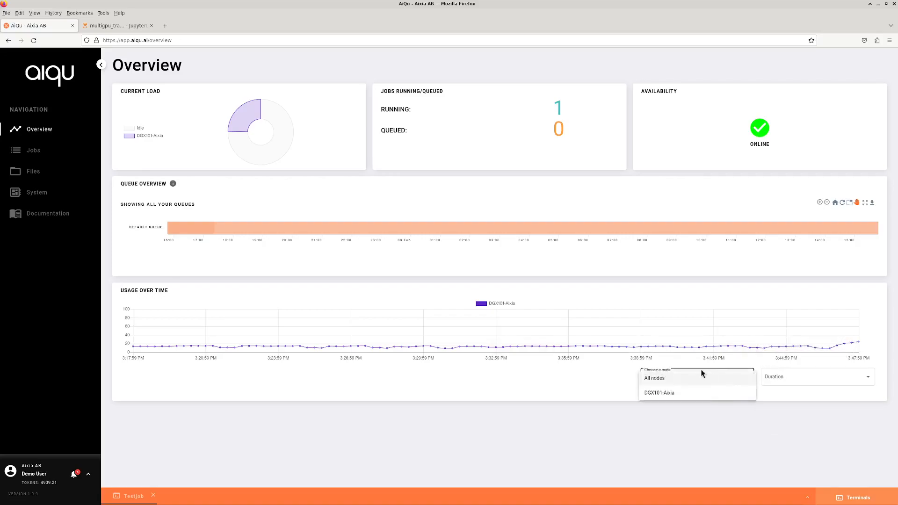
left_click(674, 394)
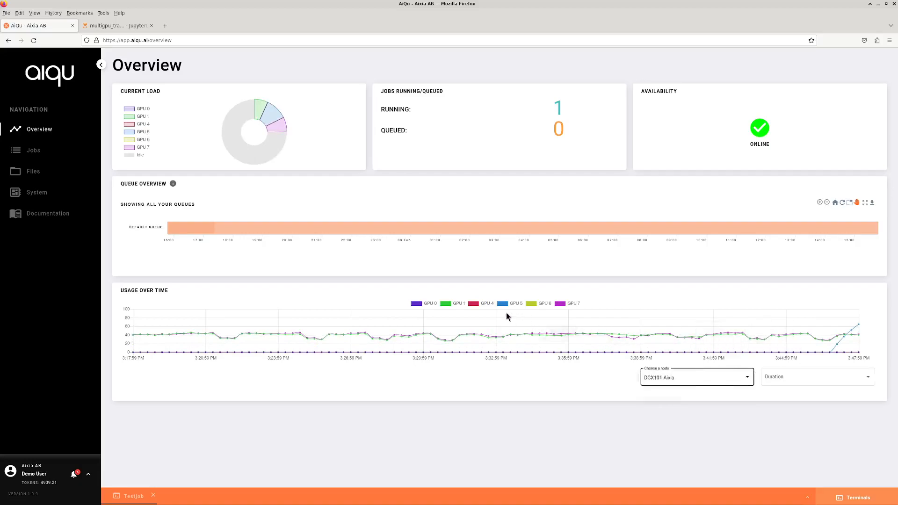
left_click(461, 304)
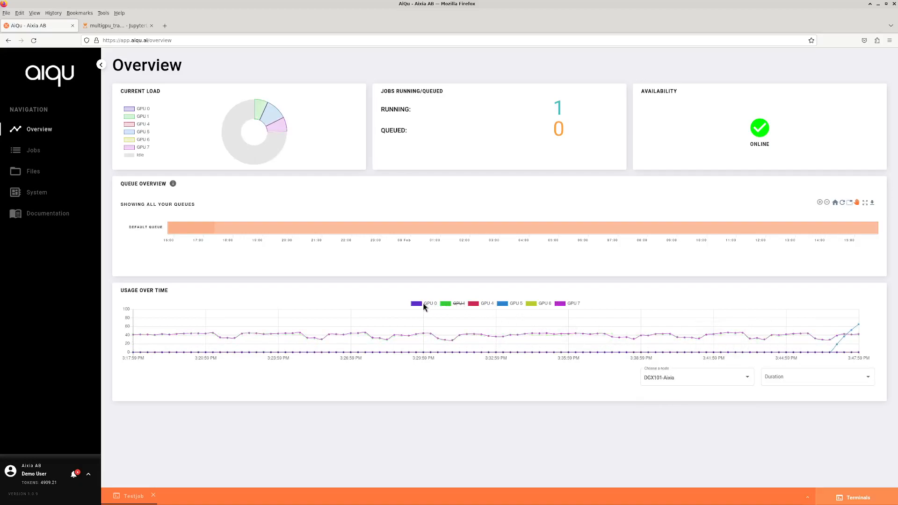
left_click(488, 304)
left_click(572, 305)
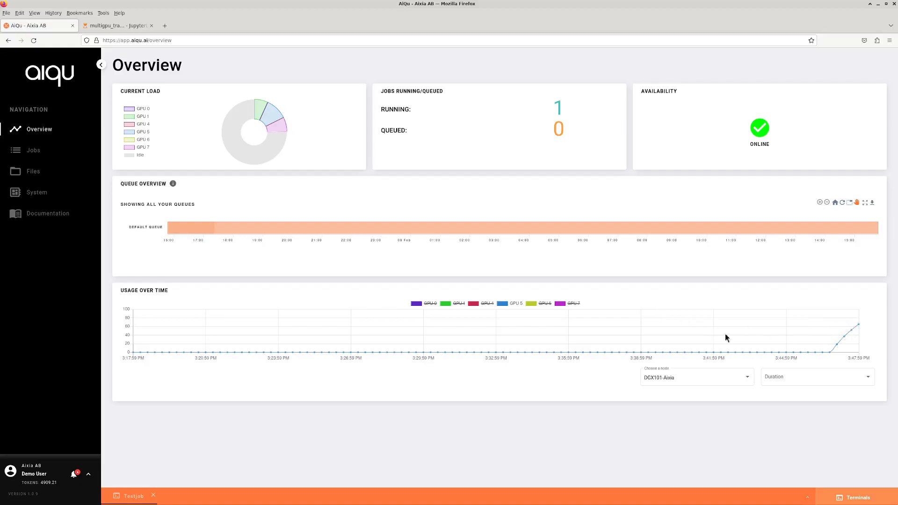
left_click(37, 155)
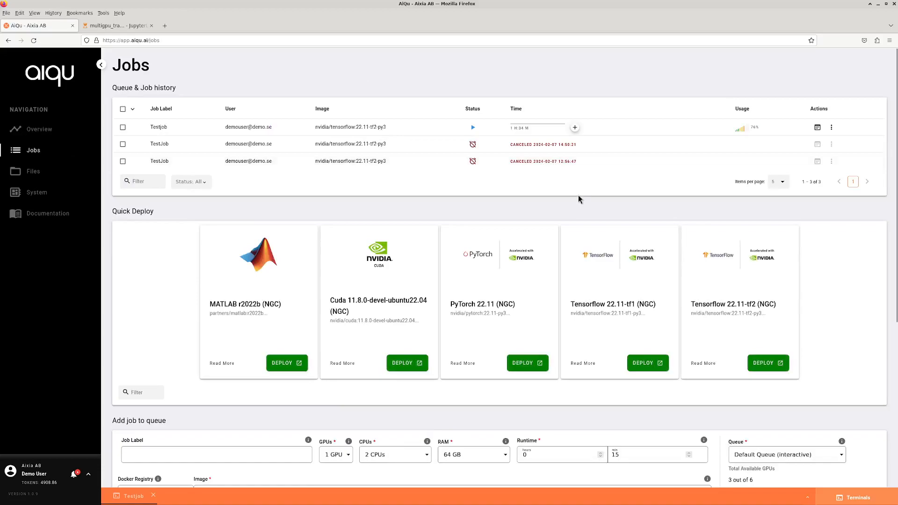